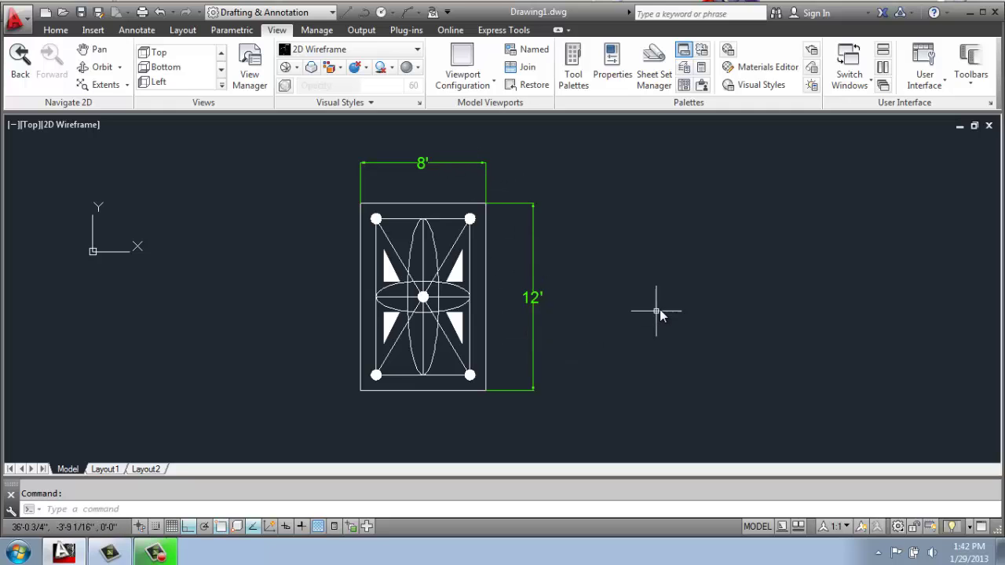
Step: Draw a closed polyline rectangle, 8' wide and 12' high, in the empty area beside the dimensioned reference pattern
middle_click_drag(660, 309, 454, 305)
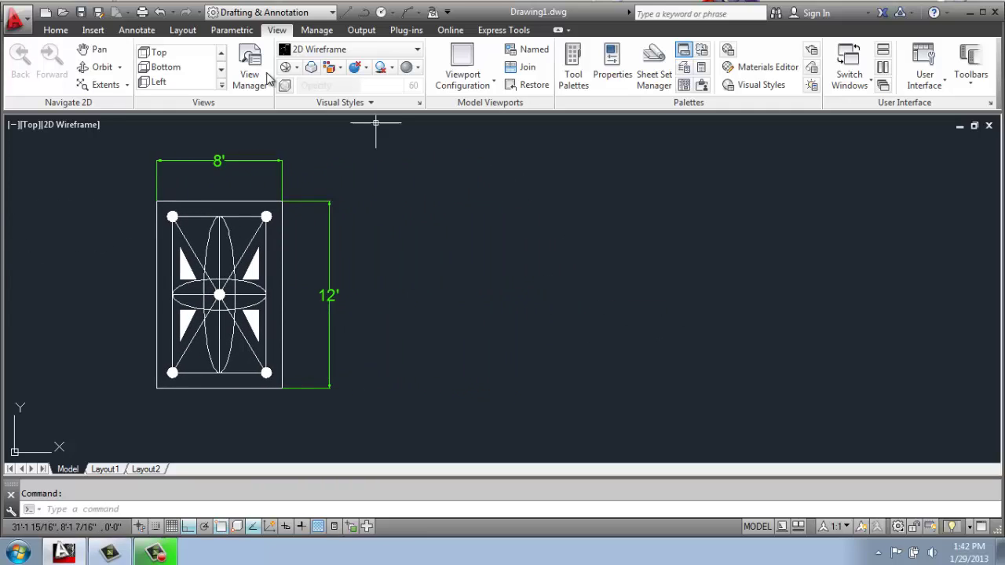
left_click(58, 32)
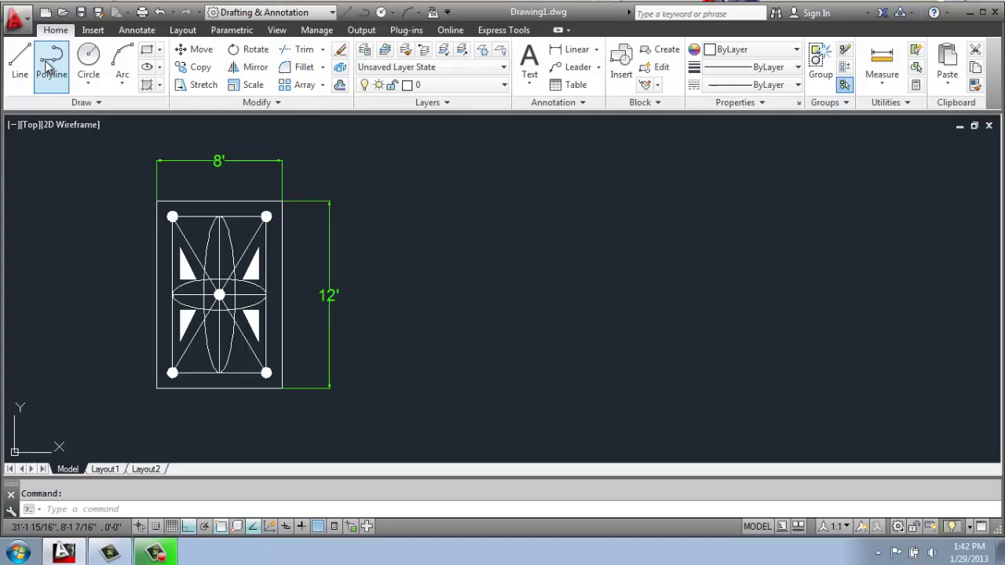
left_click(49, 67)
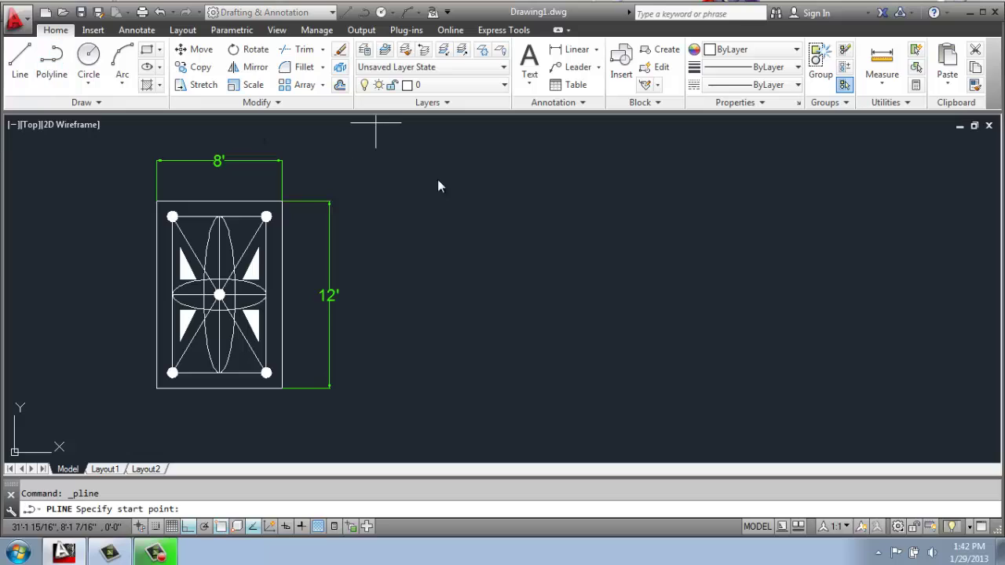
left_click(509, 201)
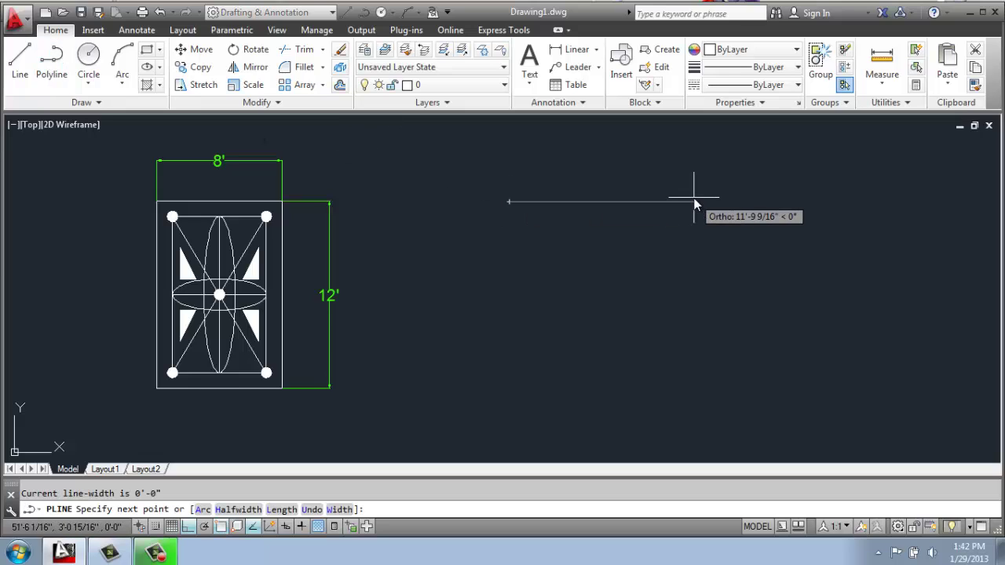
type("8'")
key("Return")
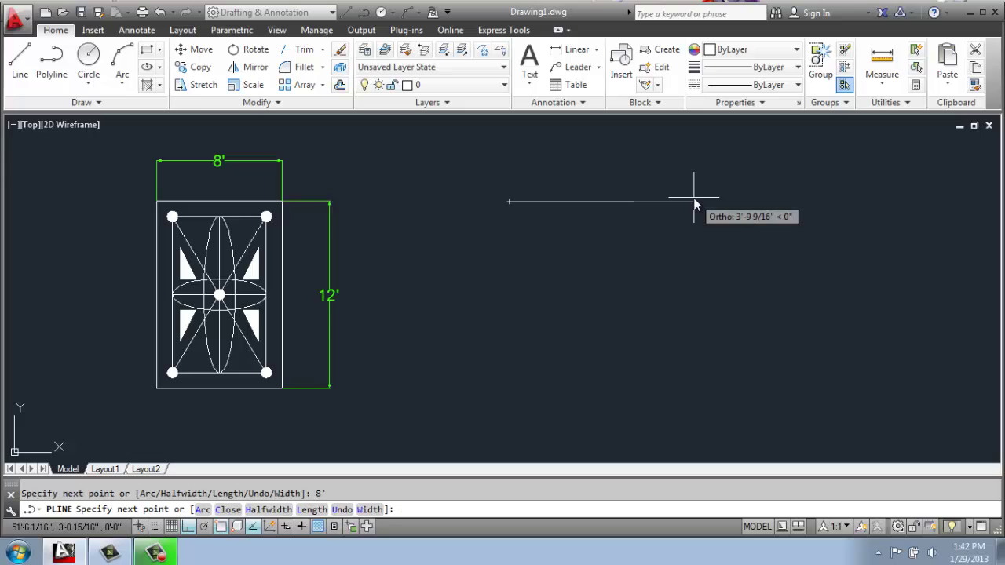
type("12")
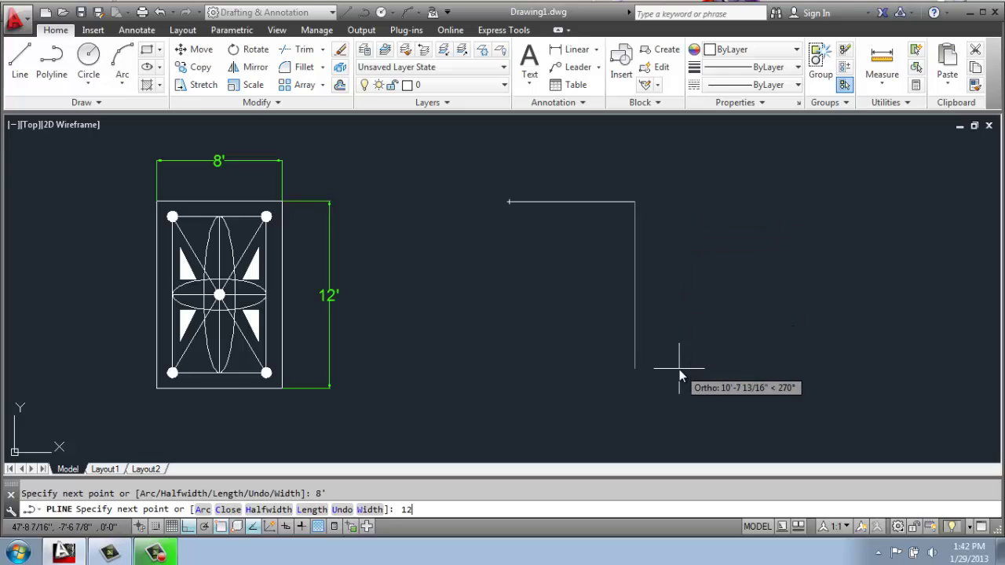
type("'")
key("Return")
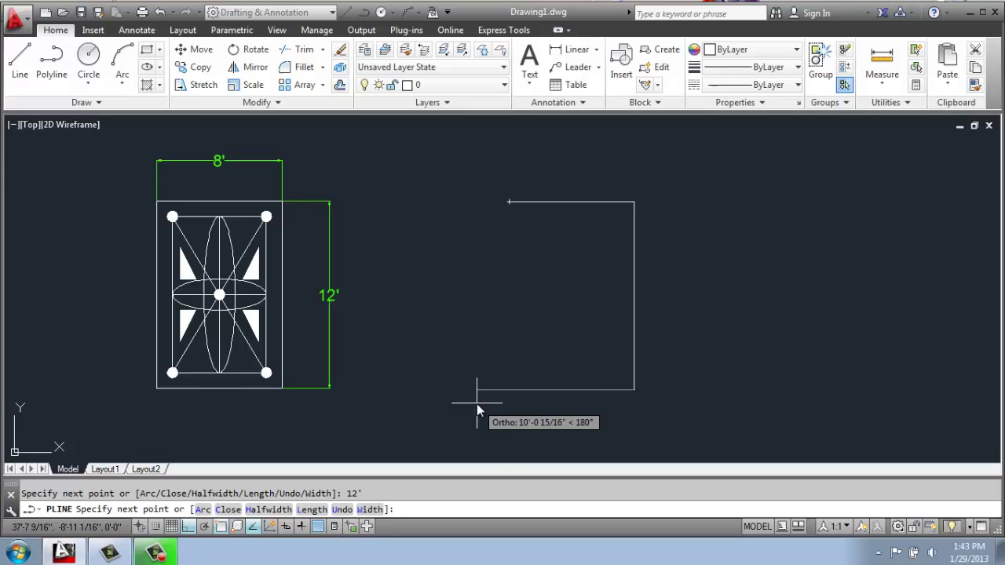
type("8'")
key("Return")
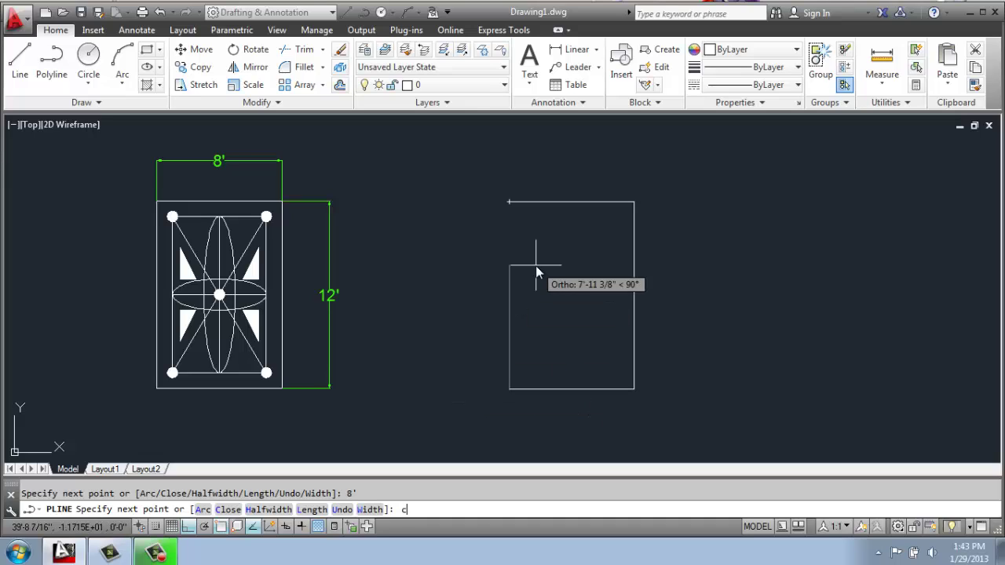
type("c")
key("Return")
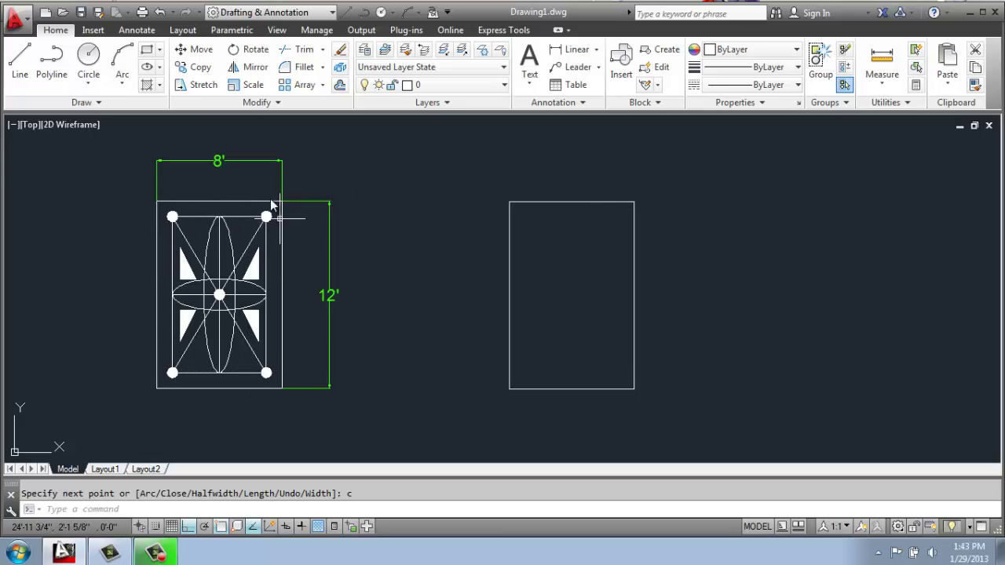
Step: Offset the new 8' by 12' rectangle 12 inches to the inside
left_click(340, 86)
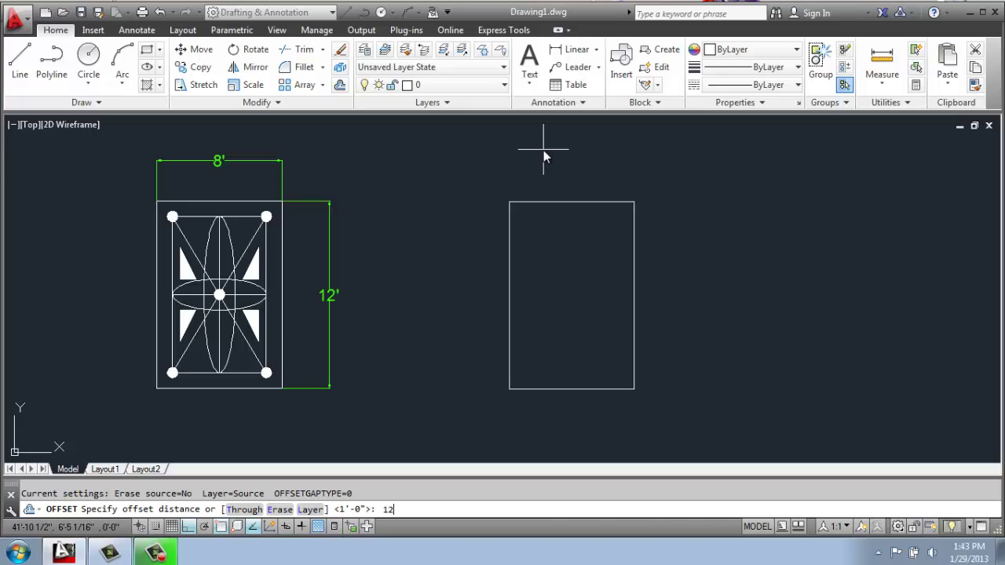
key("Return")
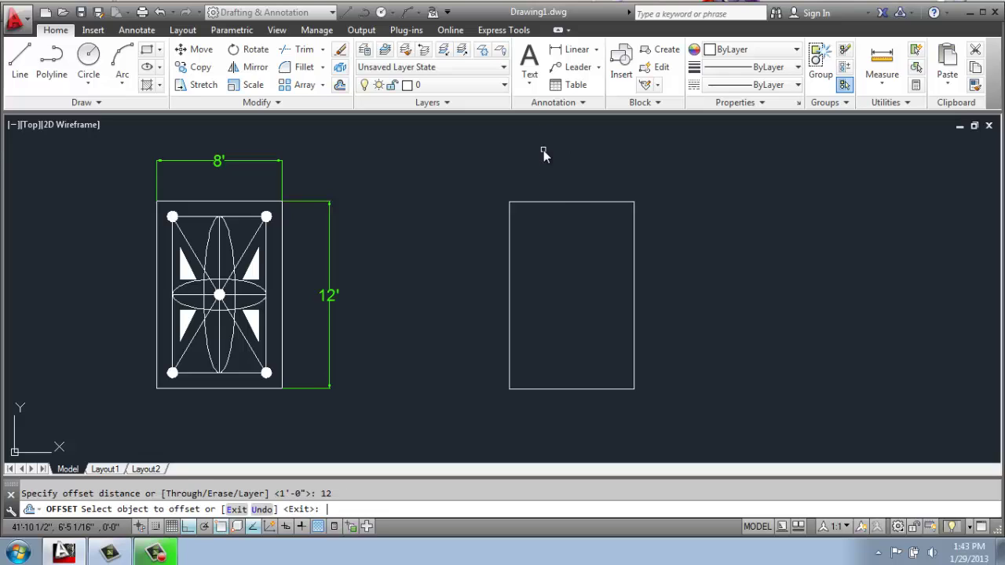
left_click(568, 202)
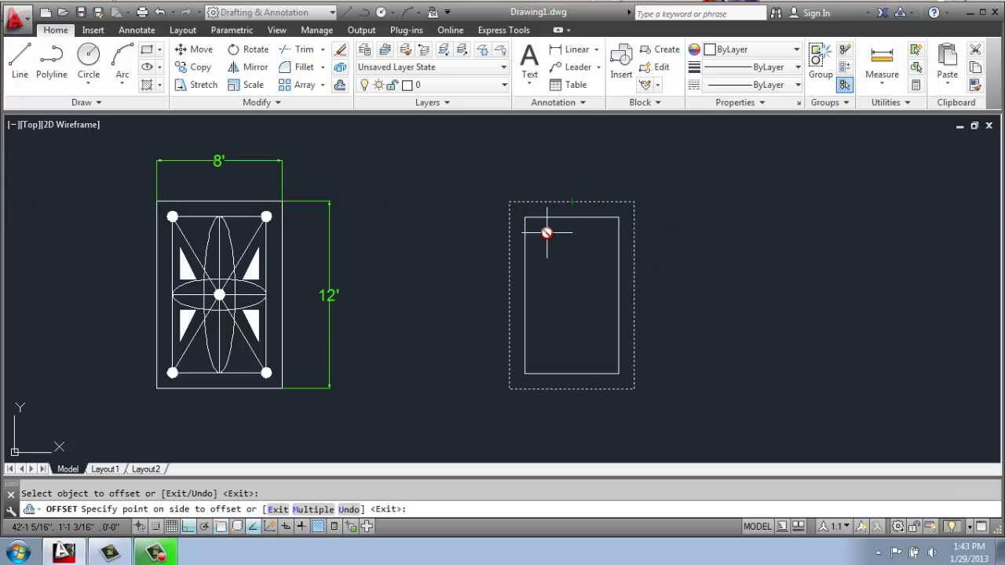
left_click(546, 232)
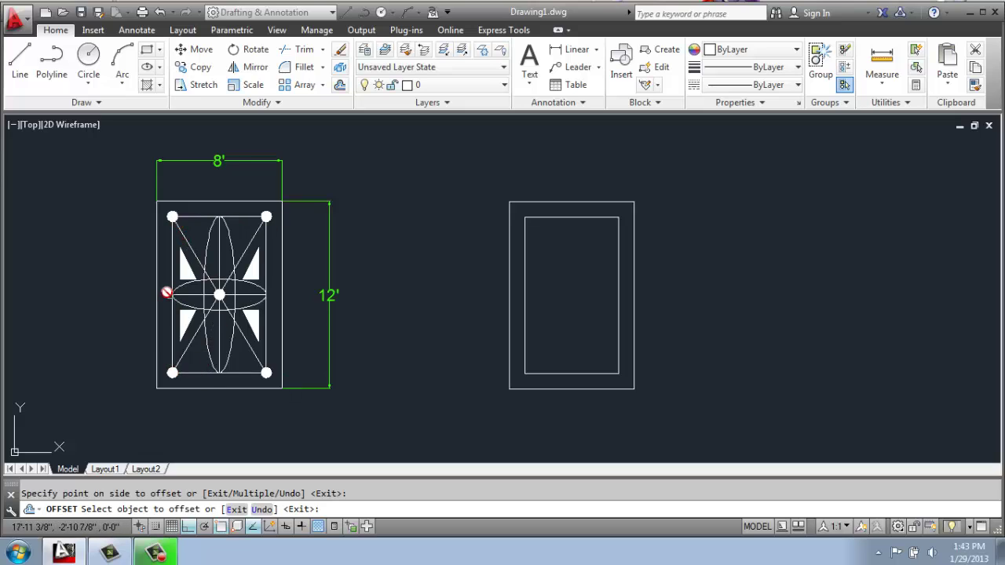
Step: Draw both diagonals of the inner rectangle with lines running from corner to opposite corner
left_click(26, 55)
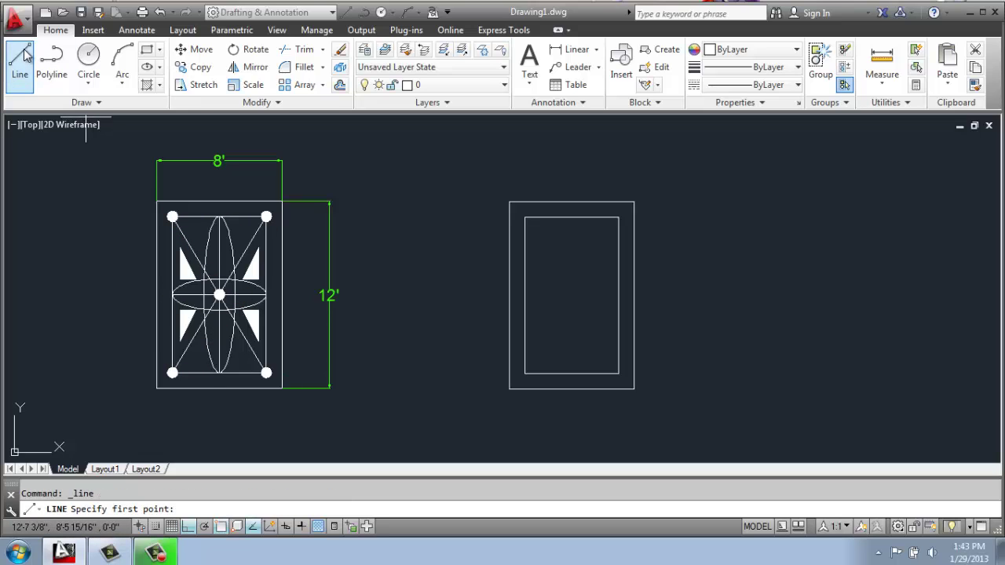
left_click(527, 218)
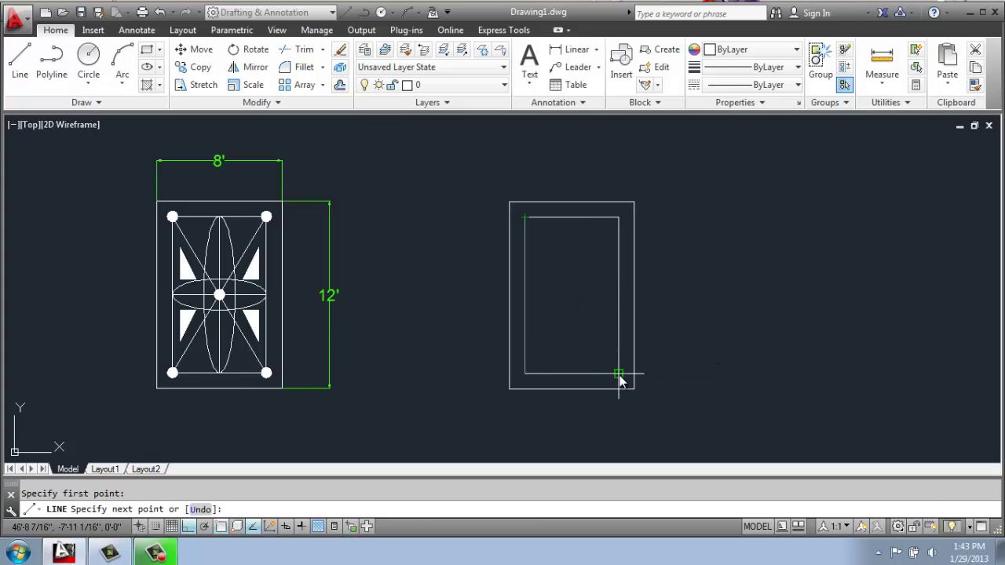
left_click(618, 374)
key("Return")
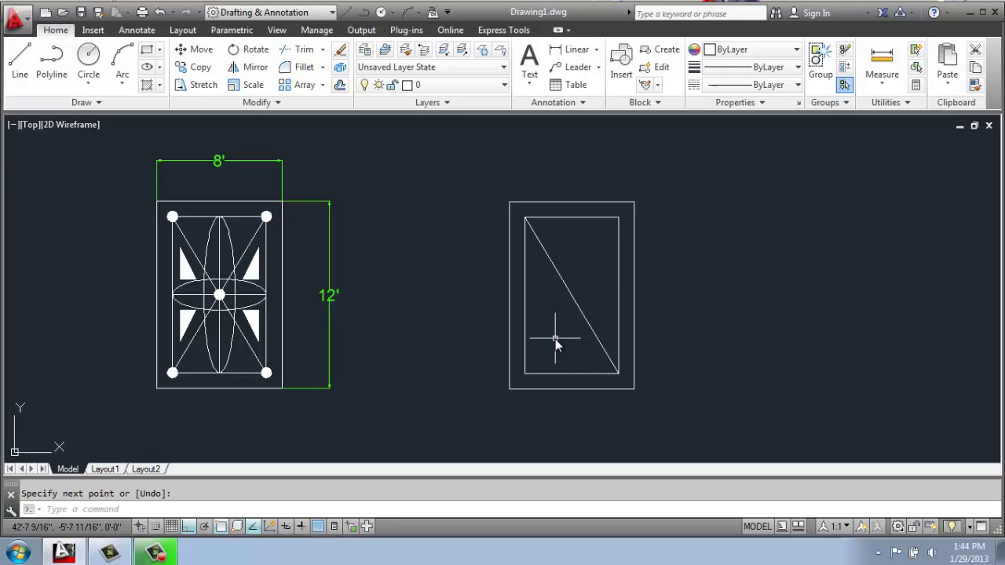
key("Return")
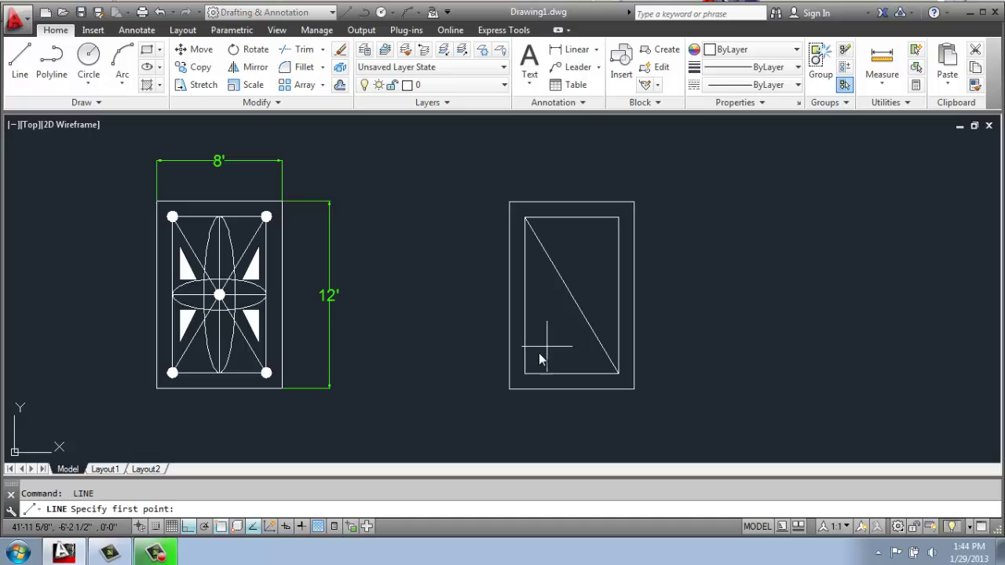
left_click(525, 375)
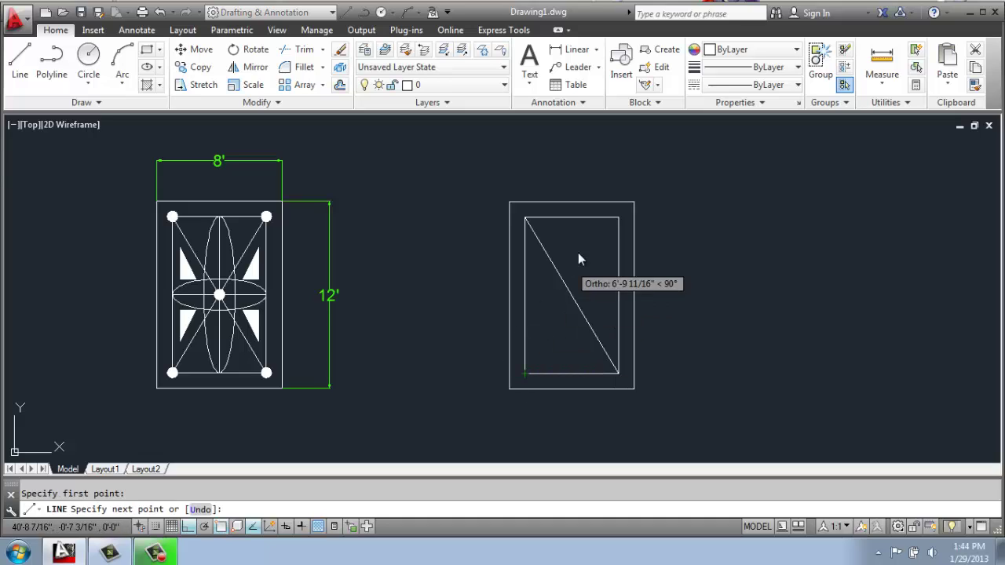
left_click(620, 219)
key("Return")
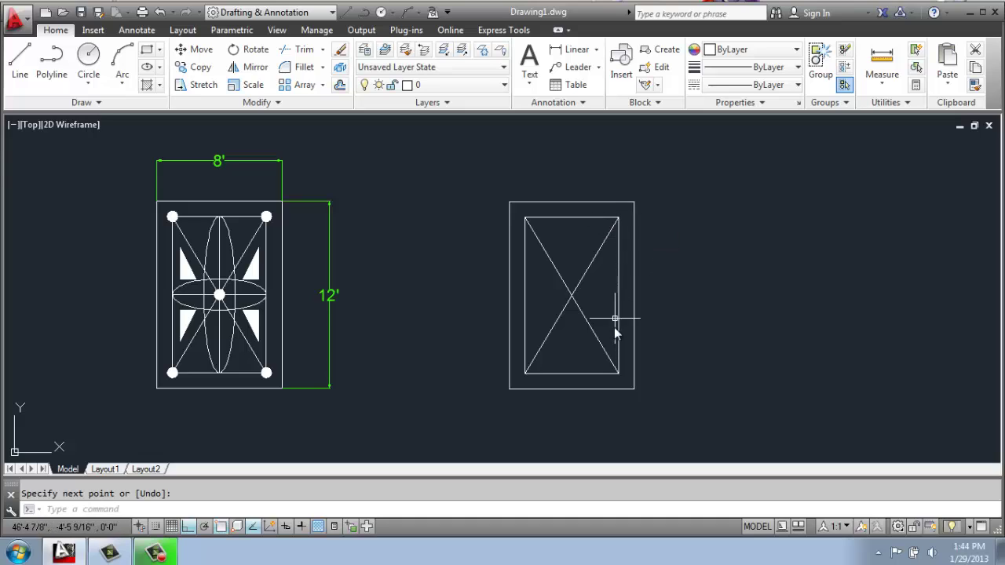
left_click(619, 373)
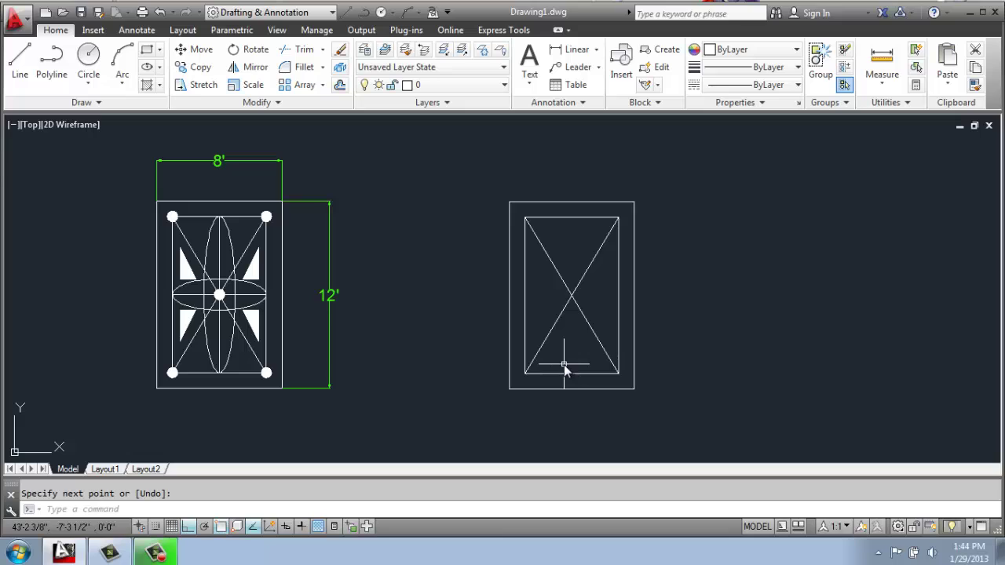
Step: Draw vertical and horizontal centre lines joining the midpoints of the inner rectangle's opposite sides
key("Return")
key("Return")
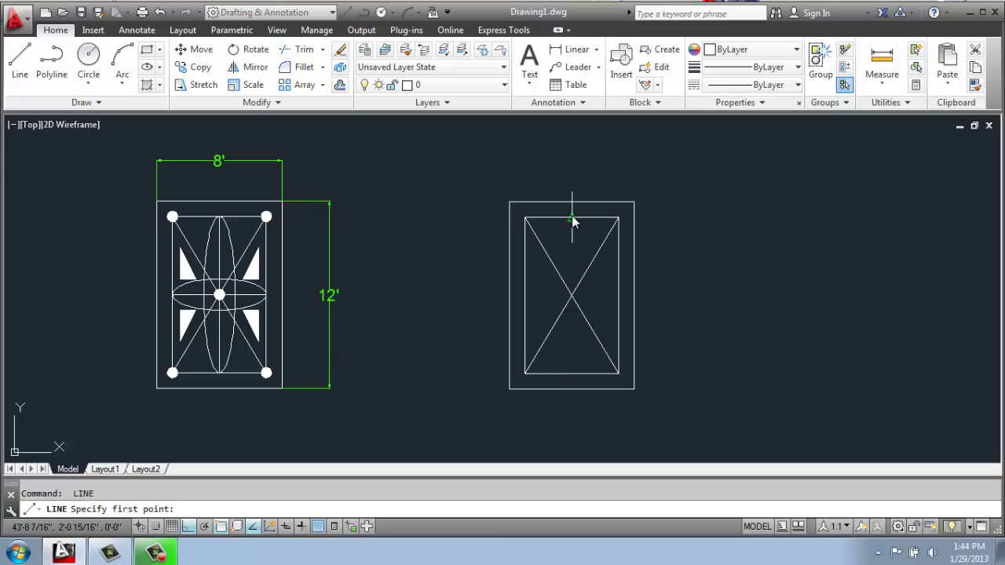
left_click(572, 218)
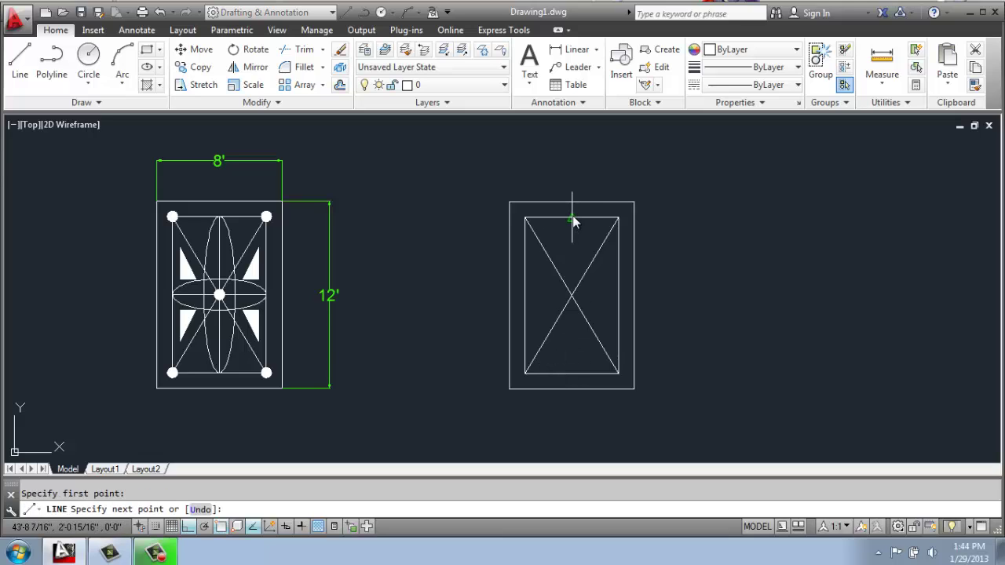
left_click(575, 381)
key("Return")
key("Return")
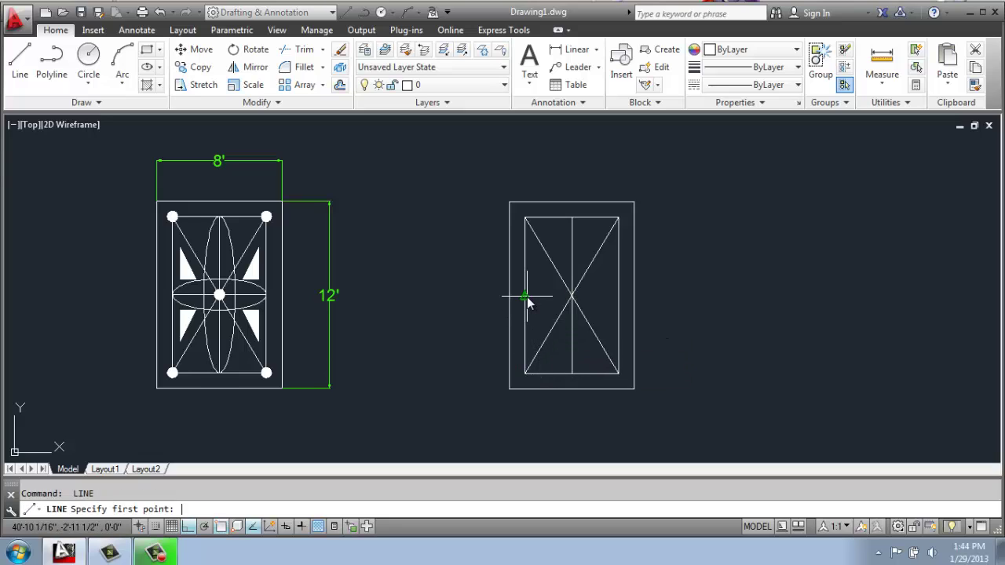
left_click(526, 298)
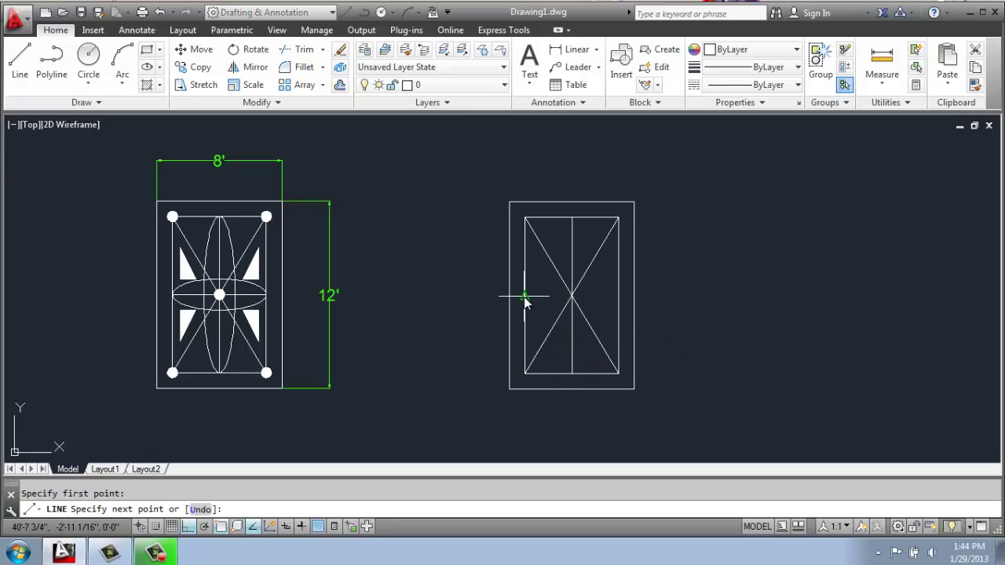
left_click(619, 296)
key("Return")
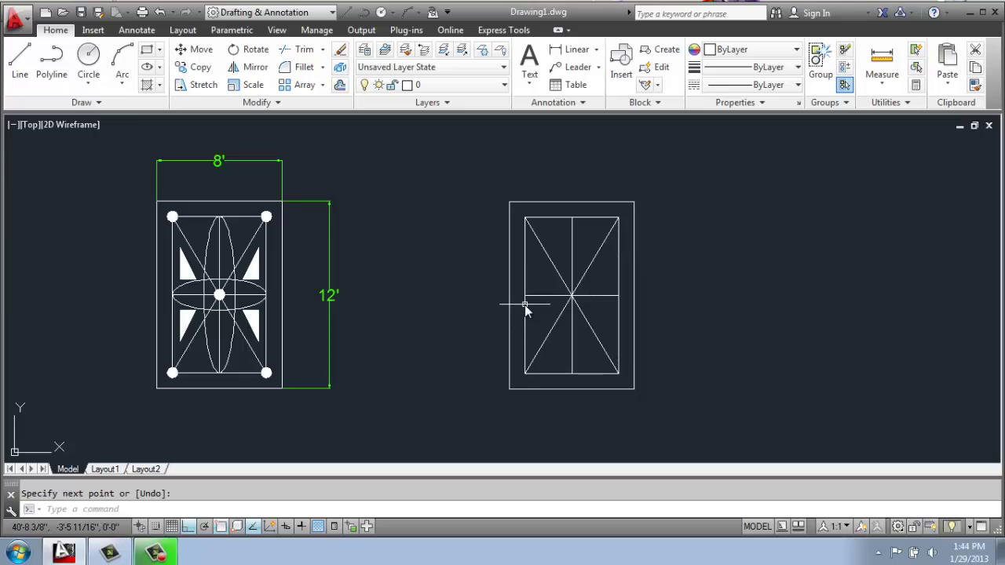
Step: Draw a circle with a 4-inch radius centred on the inner rectangle's upper-left corner
scroll(526, 311, "up", 3)
middle_click_drag(637, 298, 736, 304)
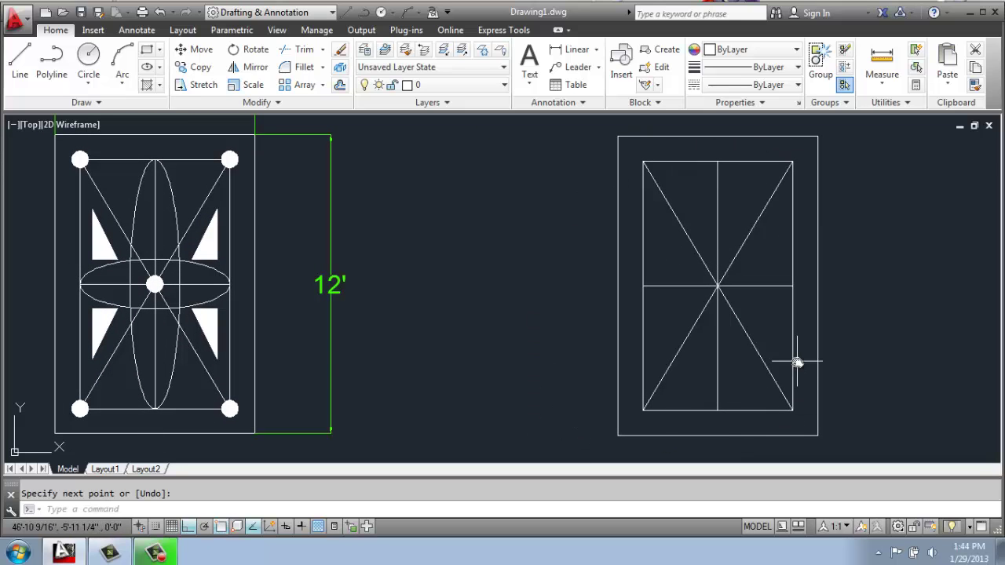
middle_click_drag(890, 292, 855, 297)
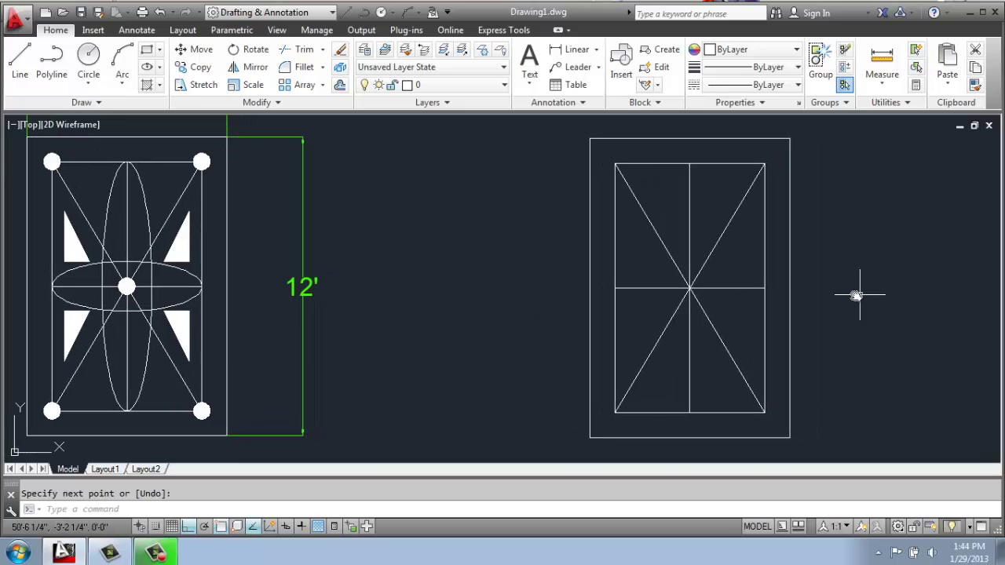
left_click(92, 67)
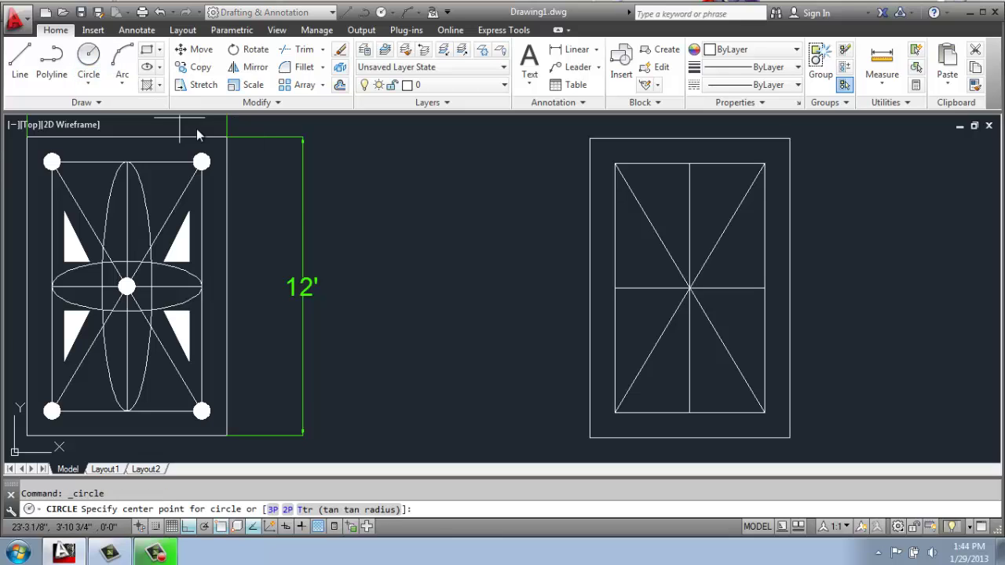
left_click(617, 168)
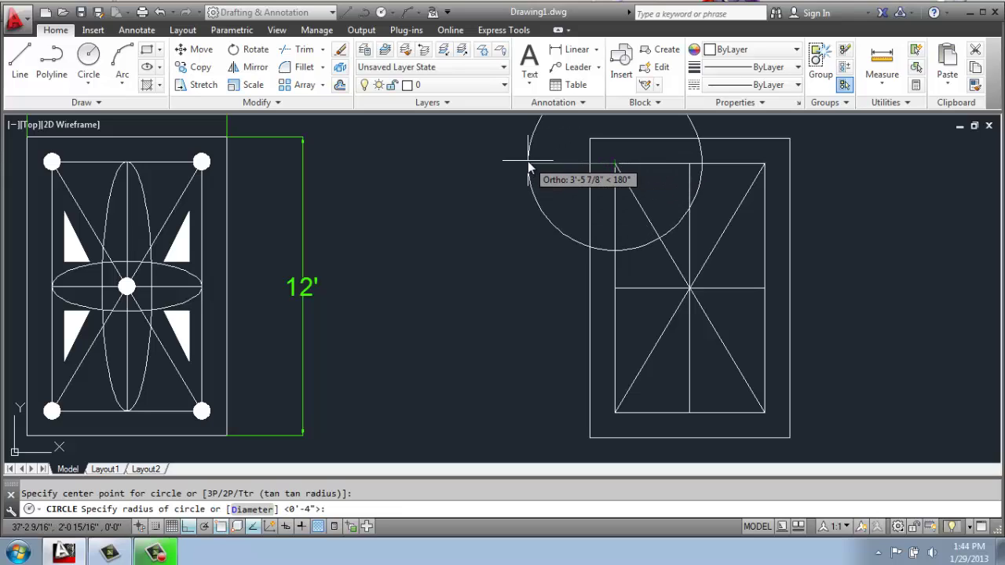
type("4")
key("Return")
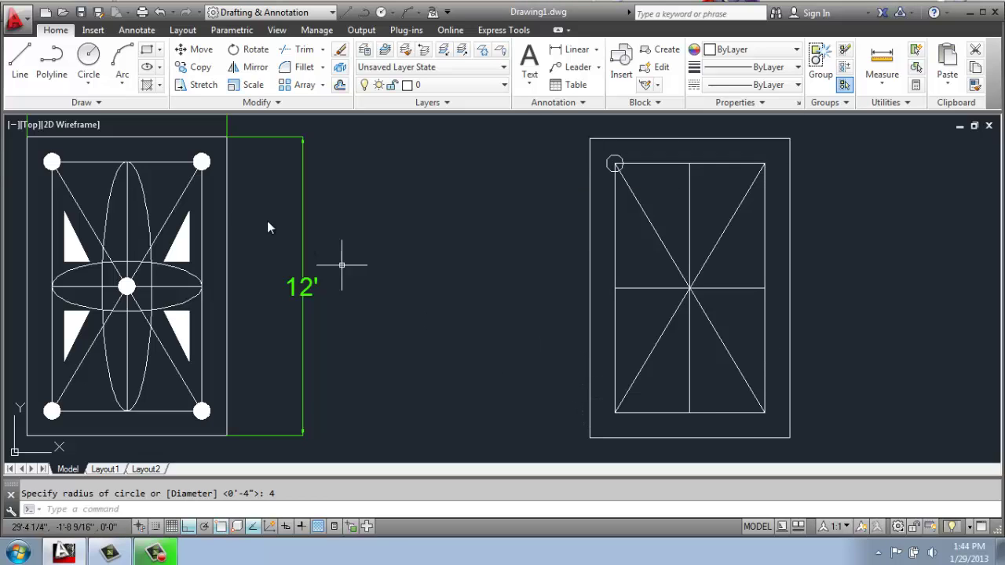
Step: Copy the upper-left corner circle by its centre to the inner rectangle's other three corners and the centre intersection
left_click(196, 69)
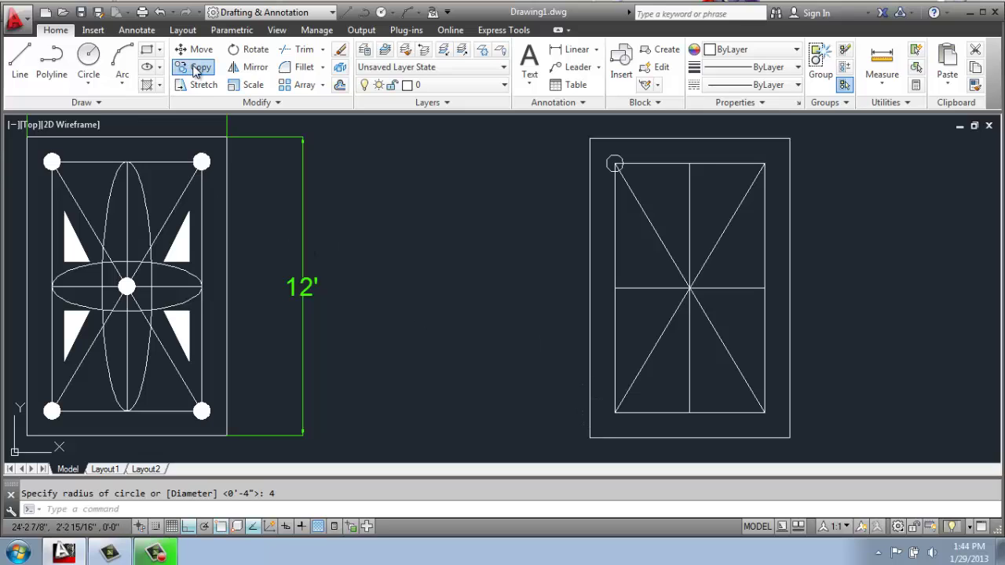
left_click(615, 161)
key("Return")
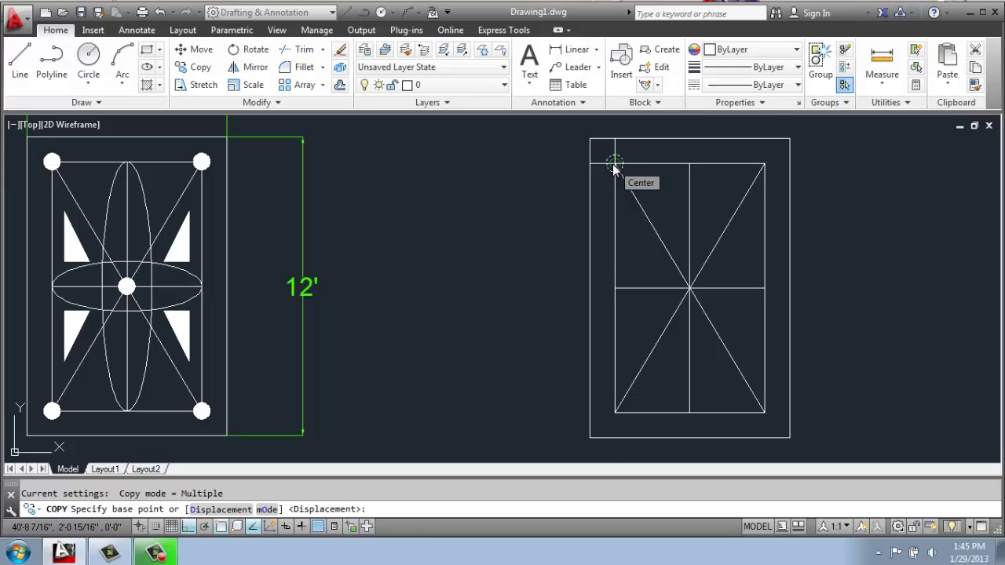
left_click(615, 164)
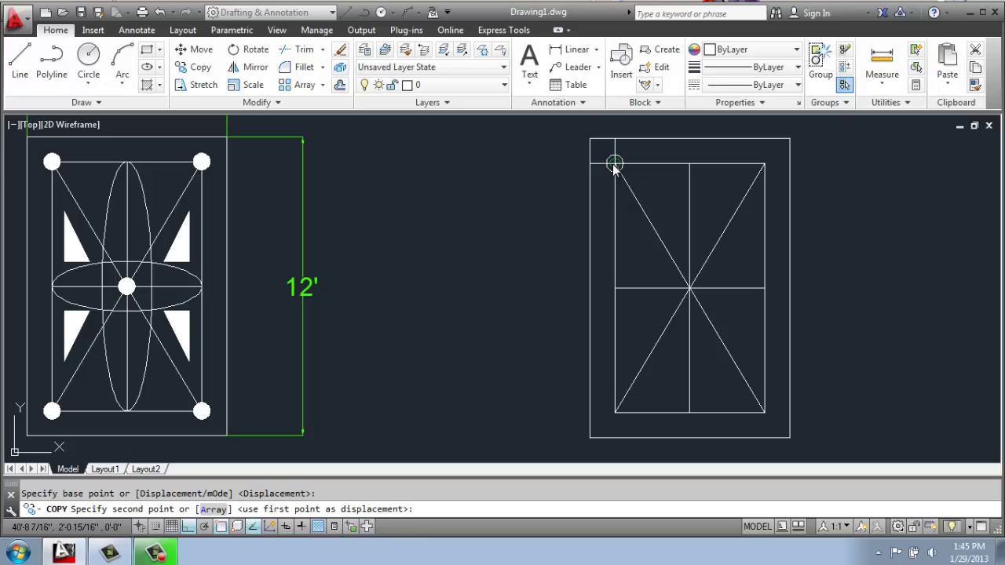
left_click(764, 164)
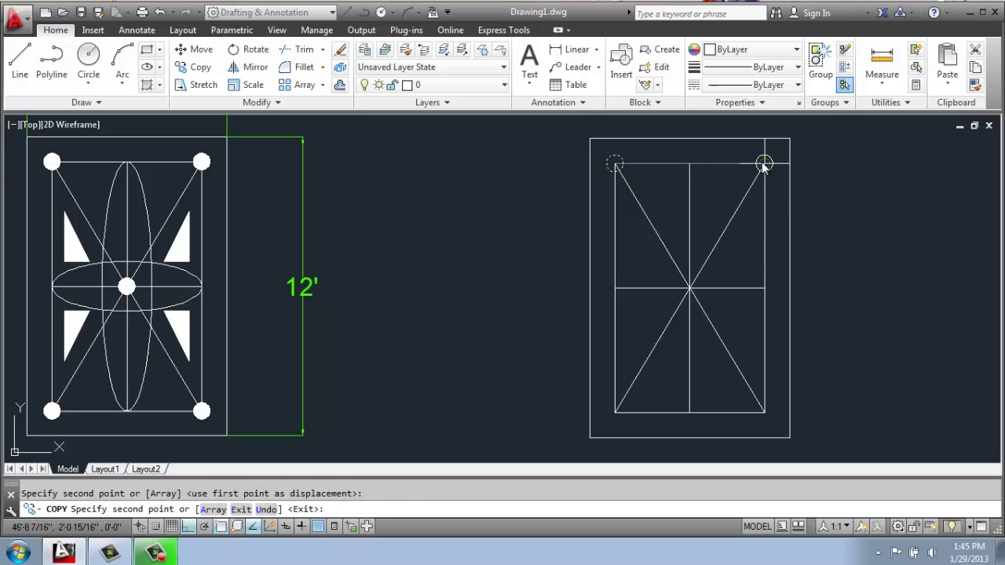
left_click(765, 413)
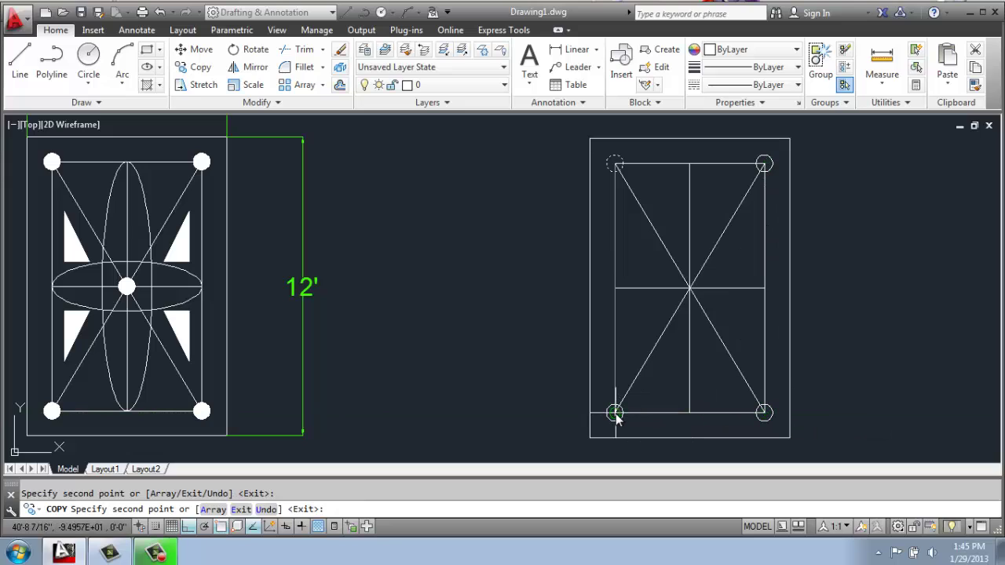
left_click(689, 289)
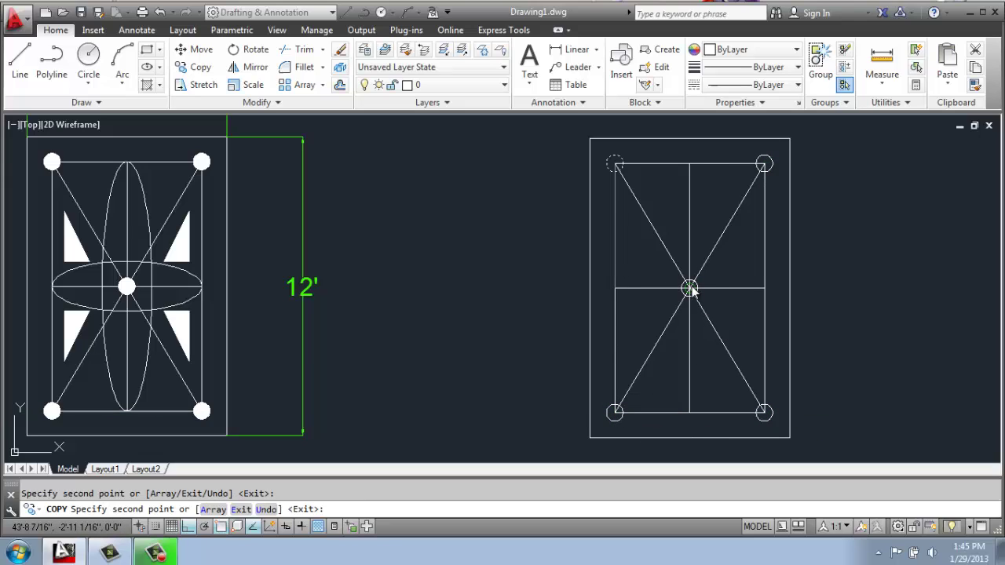
key("Return")
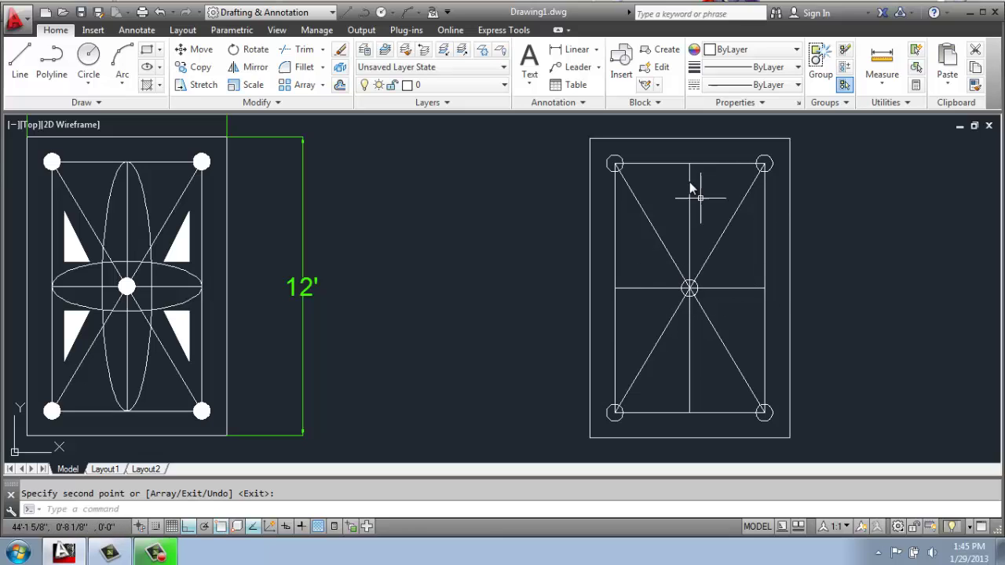
Step: Draw a horizontal ellipse from the pattern's centre to the midpoint of the inner rectangle's right side, with 12 inches to the other axis
left_click(161, 67)
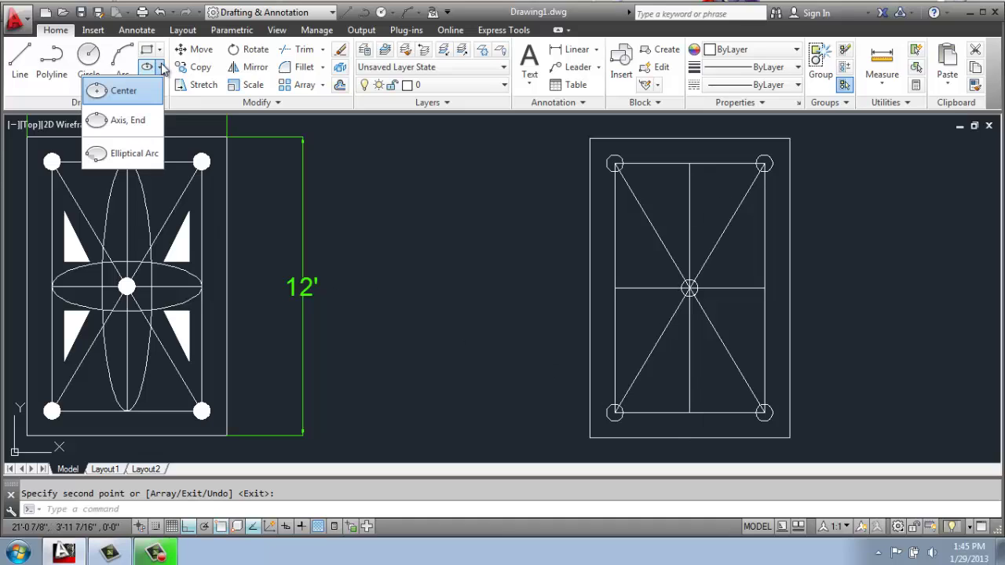
left_click(123, 91)
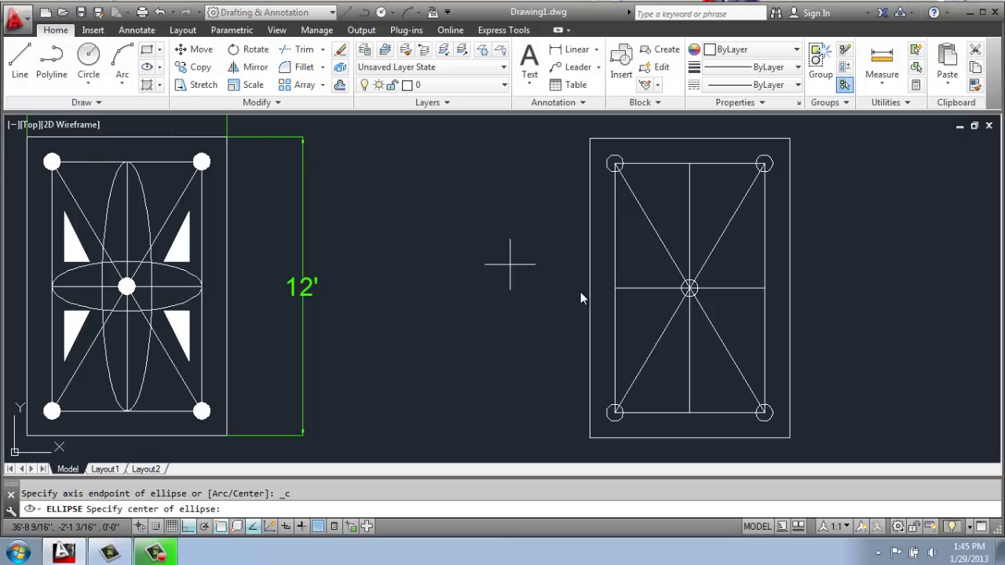
left_click(689, 289)
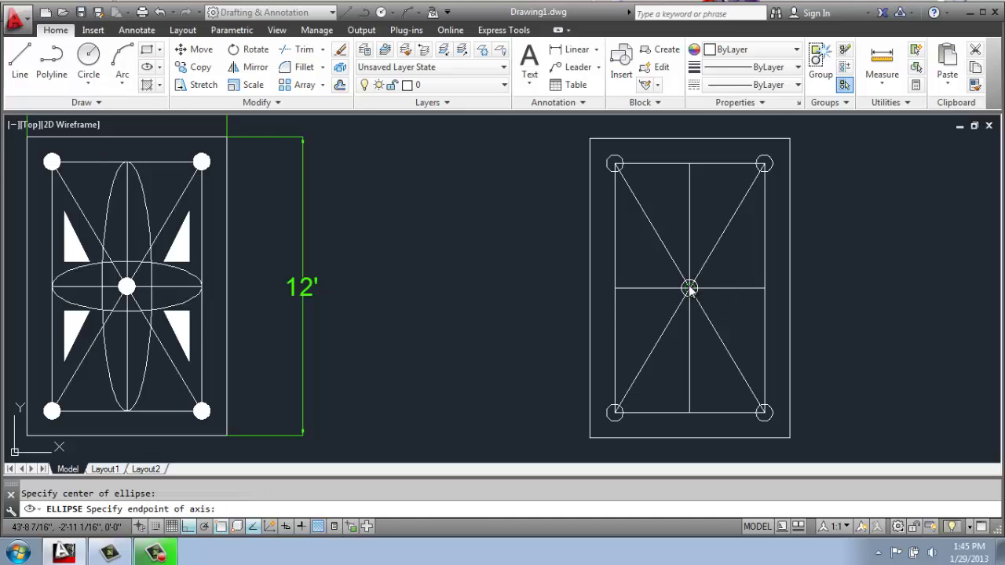
left_click(766, 290)
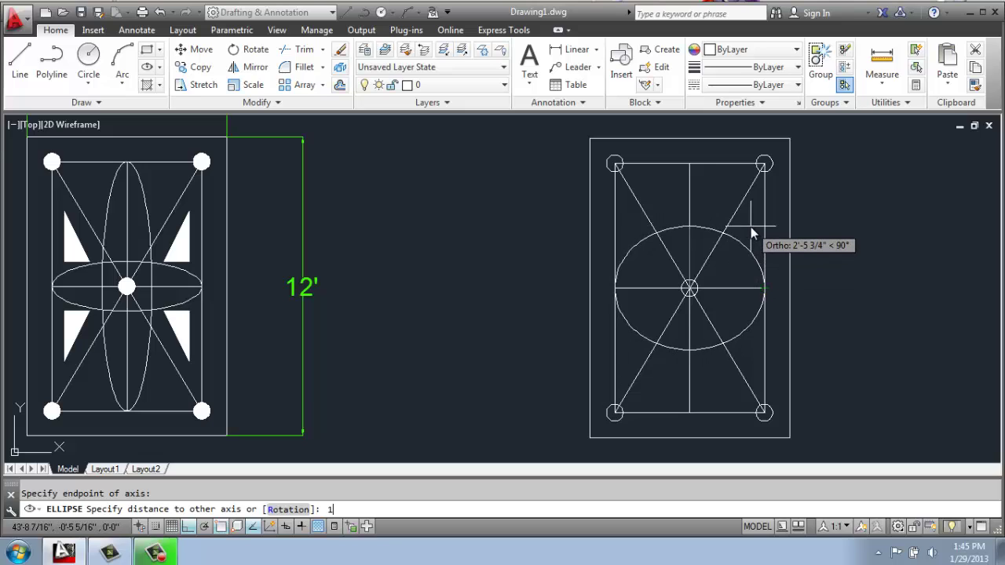
key("Return")
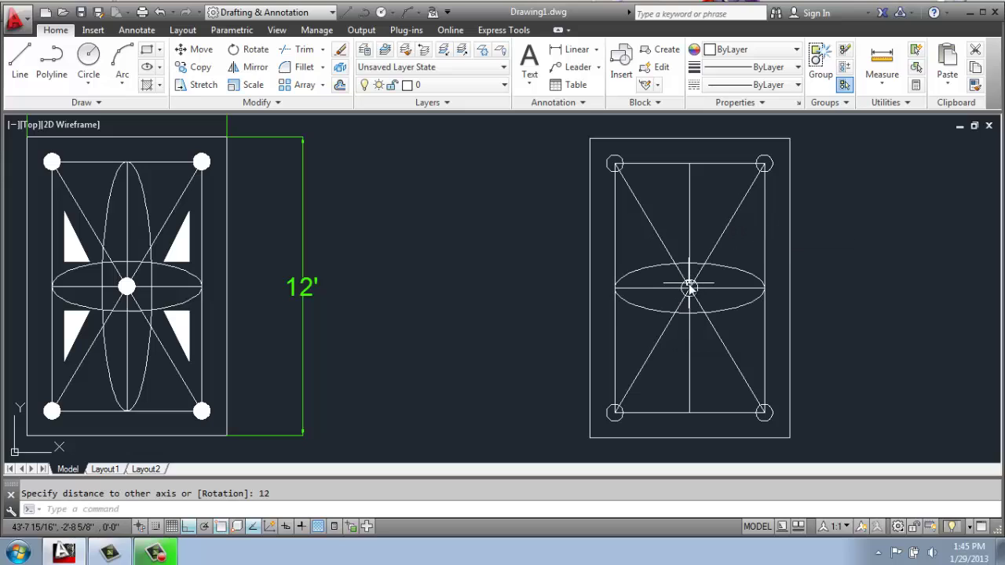
Step: Draw a vertical ellipse from the pattern's centre to the midpoint of the inner rectangle's top side, with 12 inches to the other axis
left_click(148, 67)
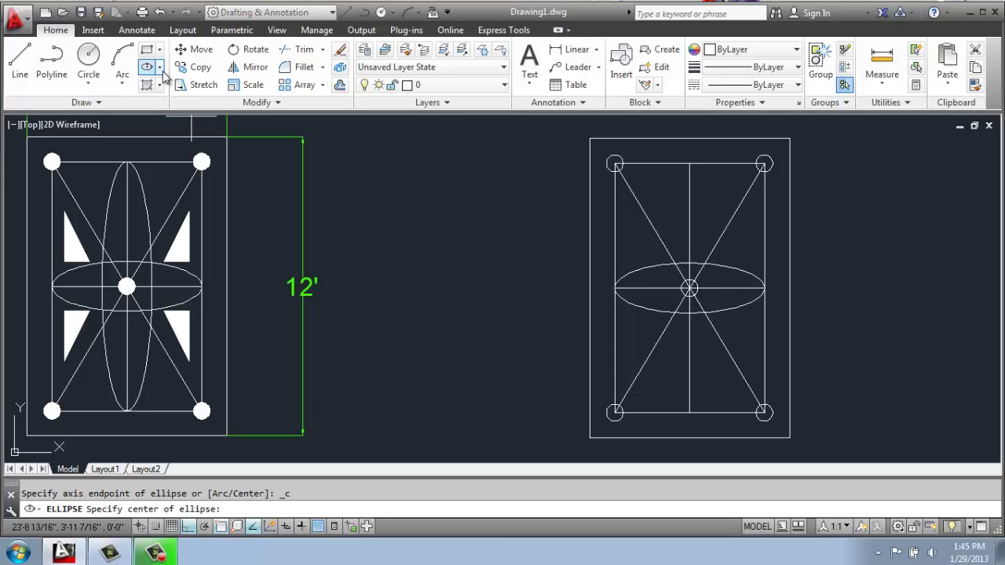
left_click(688, 289)
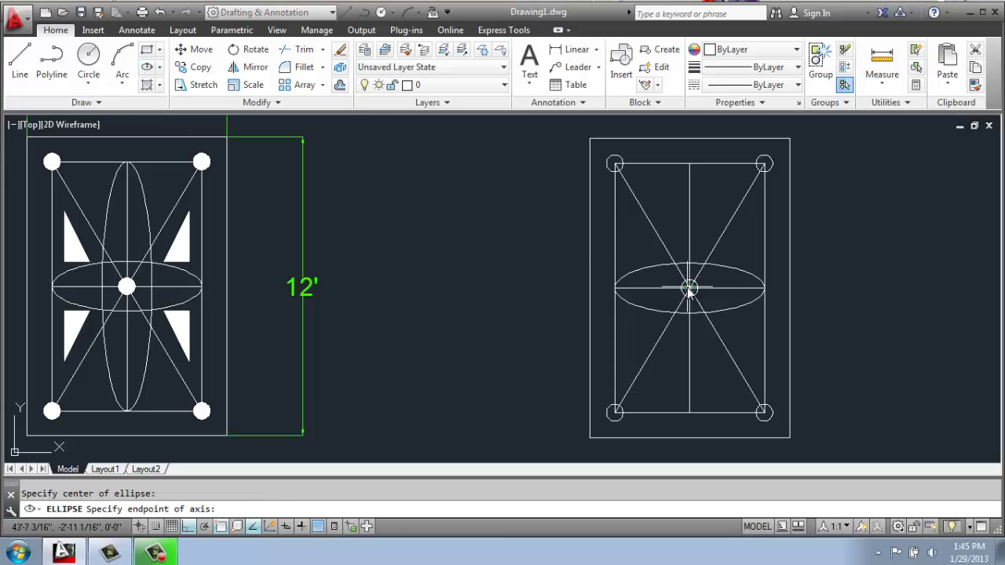
left_click(693, 167)
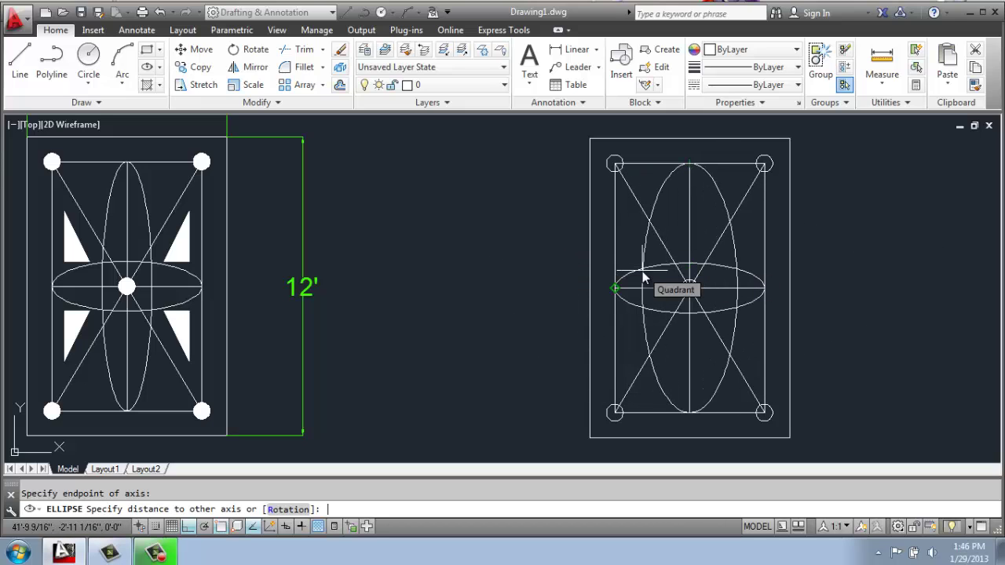
key("Return")
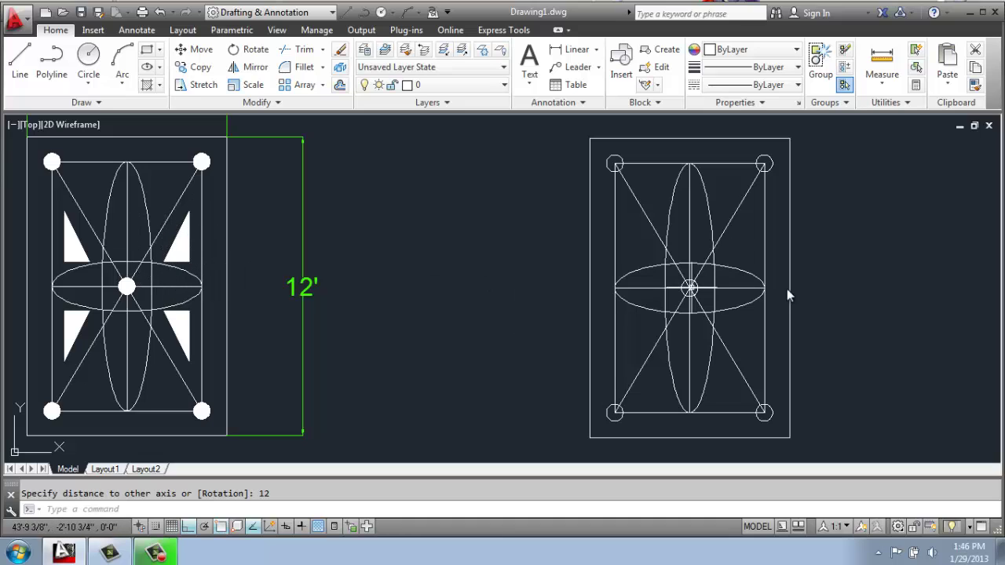
Step: Draw a closed right-triangle polyline to the right of the pattern, 12 inches across the base and 24 inches up its right side
middle_click_drag(836, 278, 655, 274)
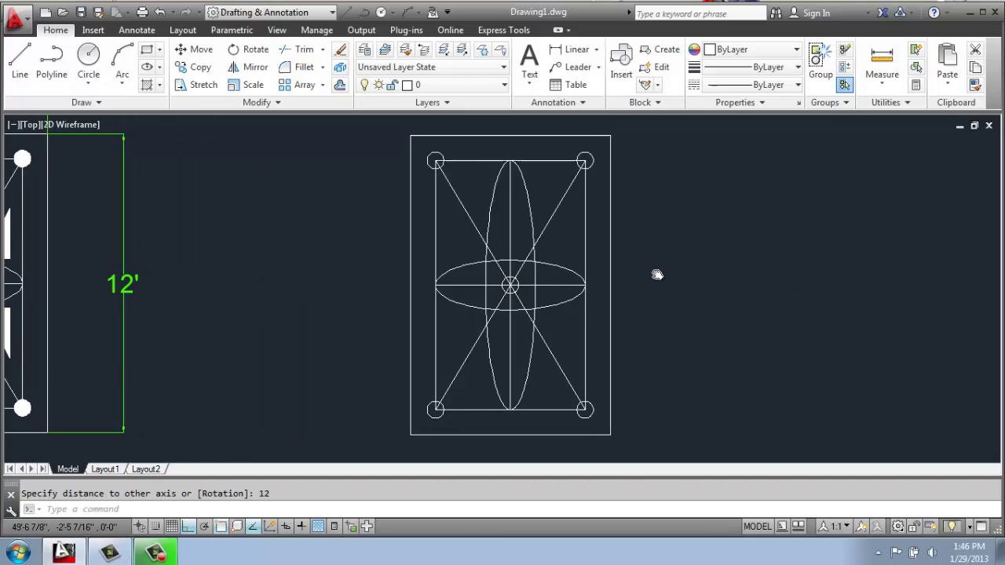
left_click(51, 58)
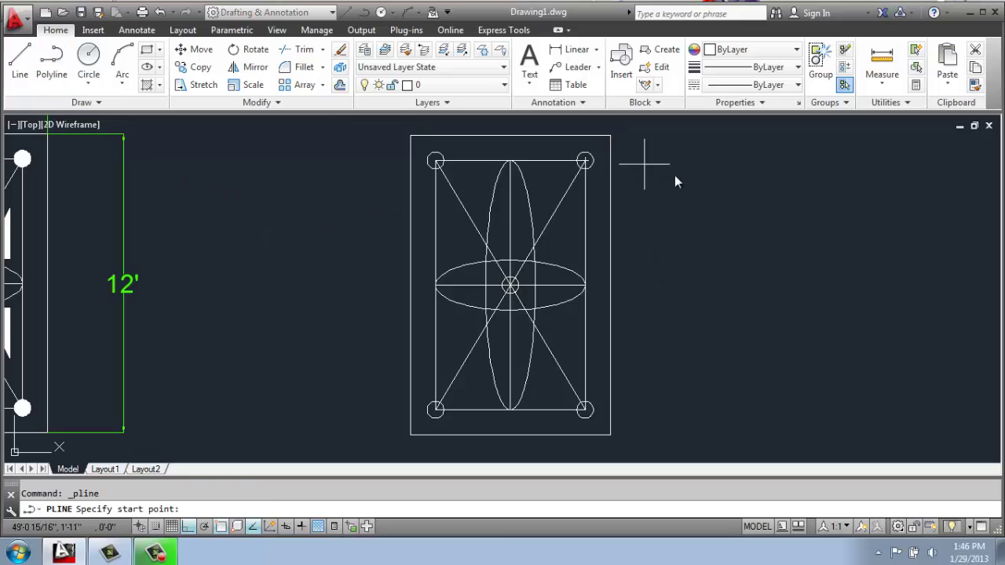
left_click(673, 275)
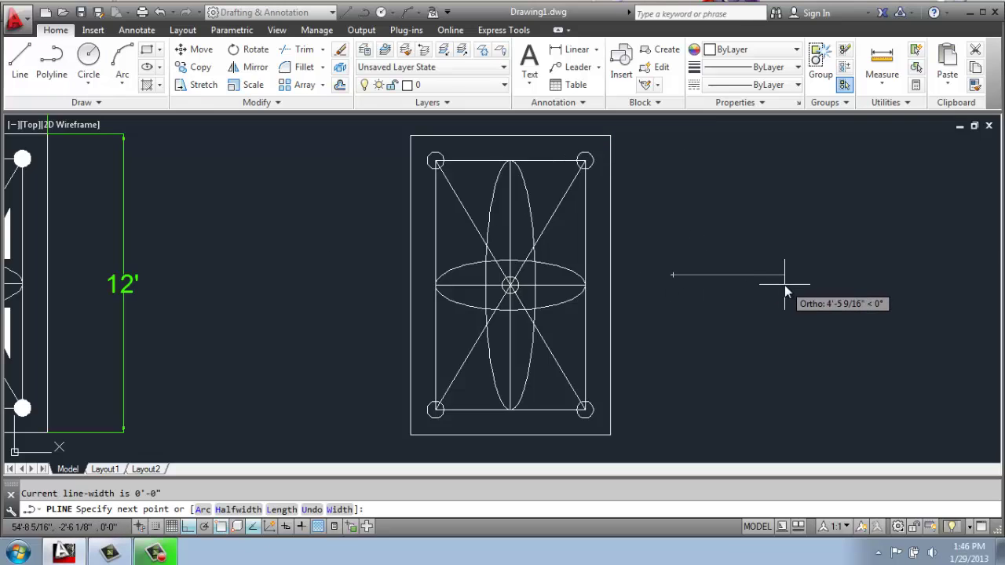
type("12")
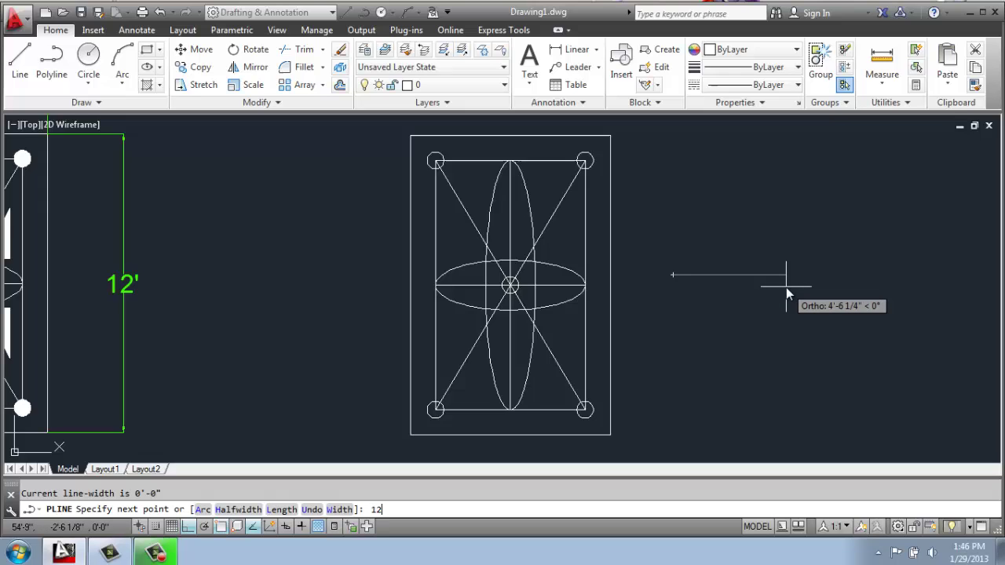
key("Return")
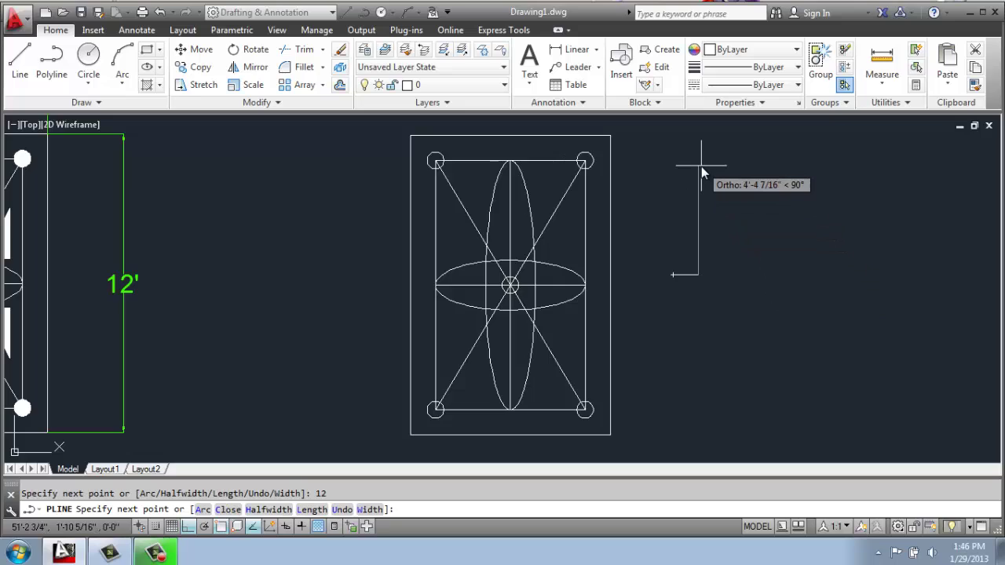
type("24")
key("Return")
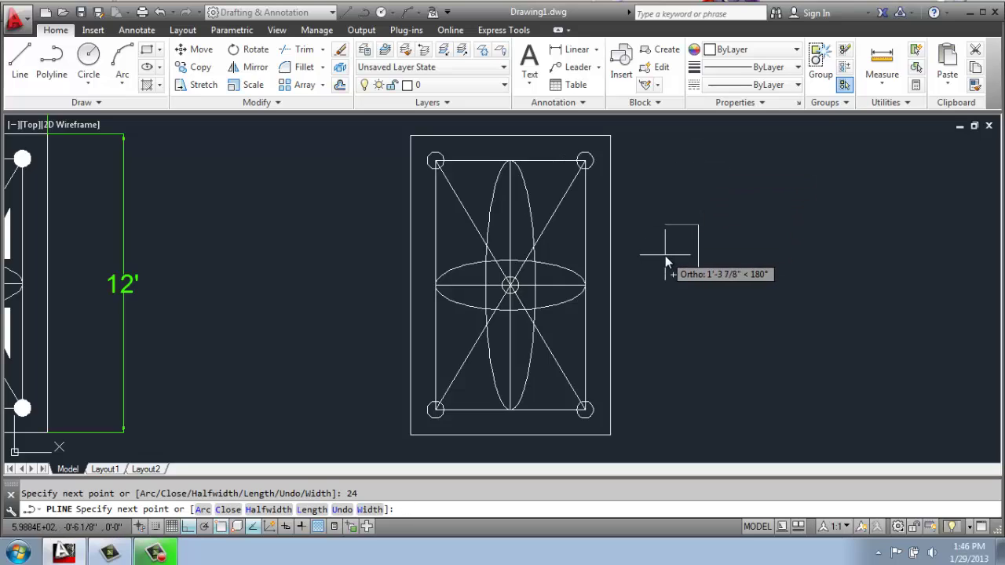
type("c")
key("Return")
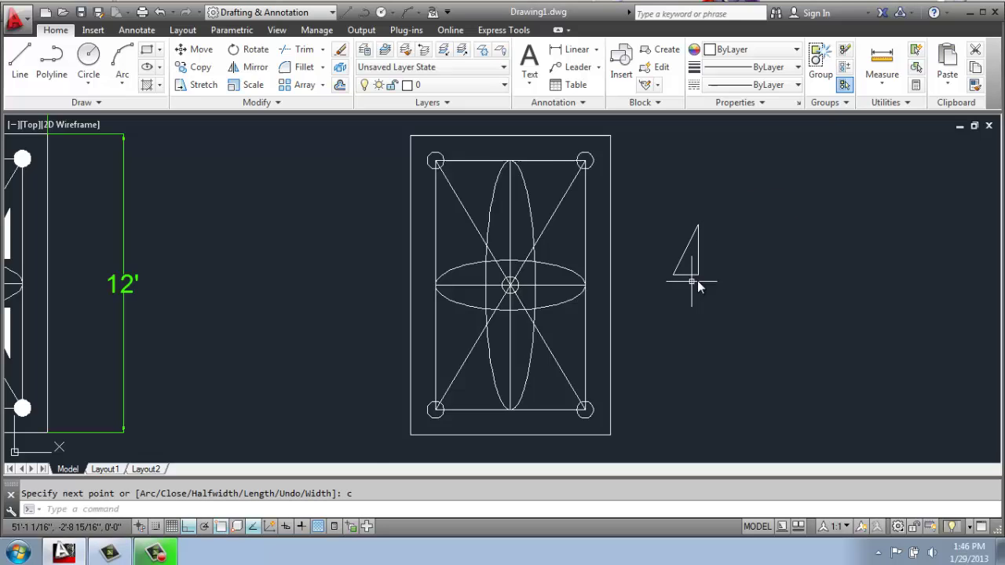
Step: Move the triangle by its right-angle corner onto the right end of the horizontal centre line
scroll(608, 220, "up", 2)
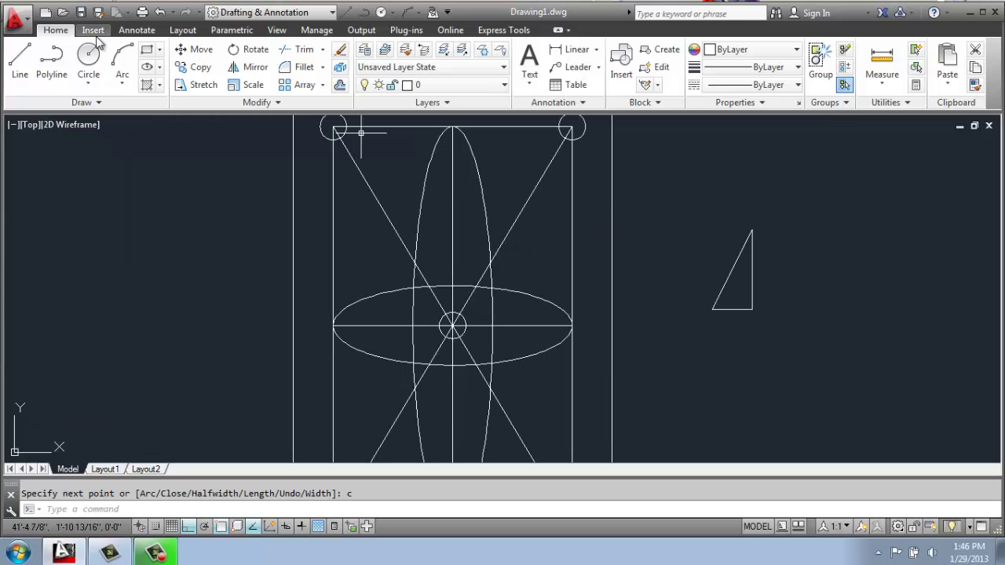
left_click(189, 50)
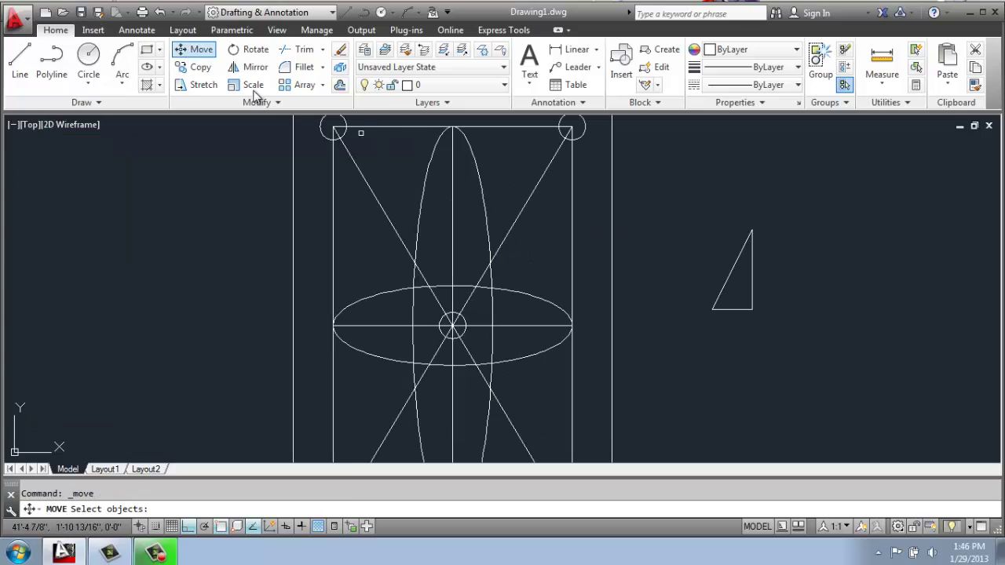
left_click(722, 310)
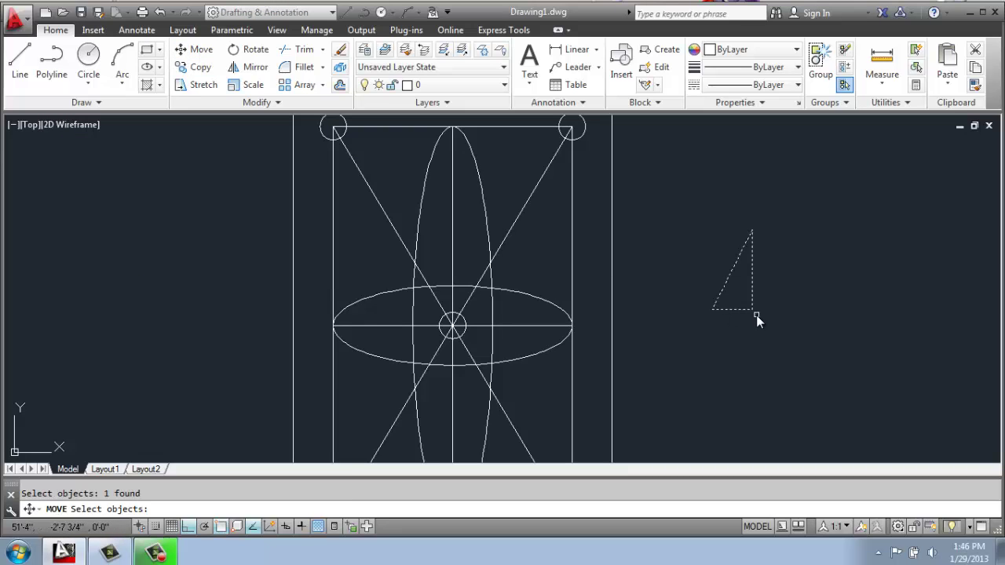
key("Return")
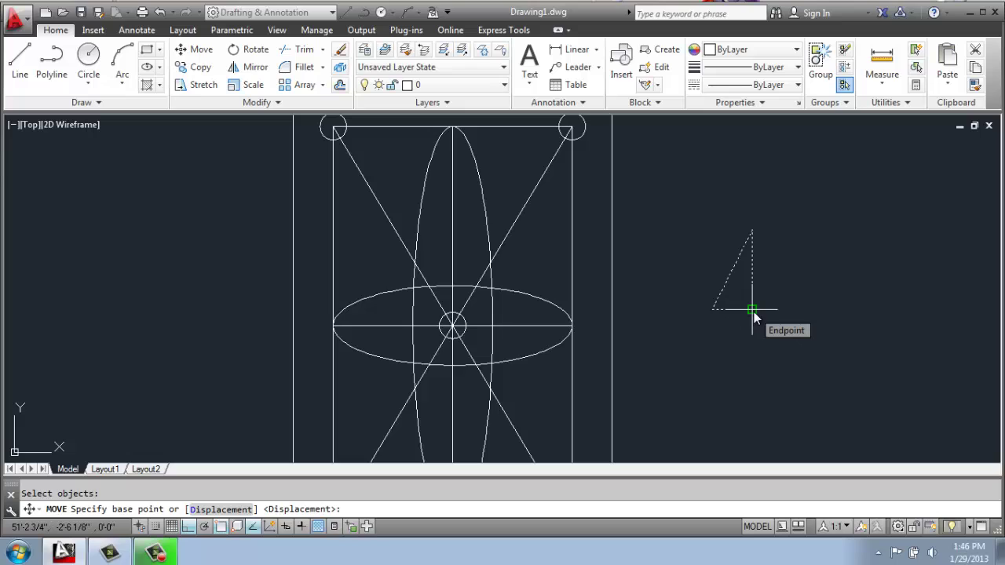
left_click(752, 310)
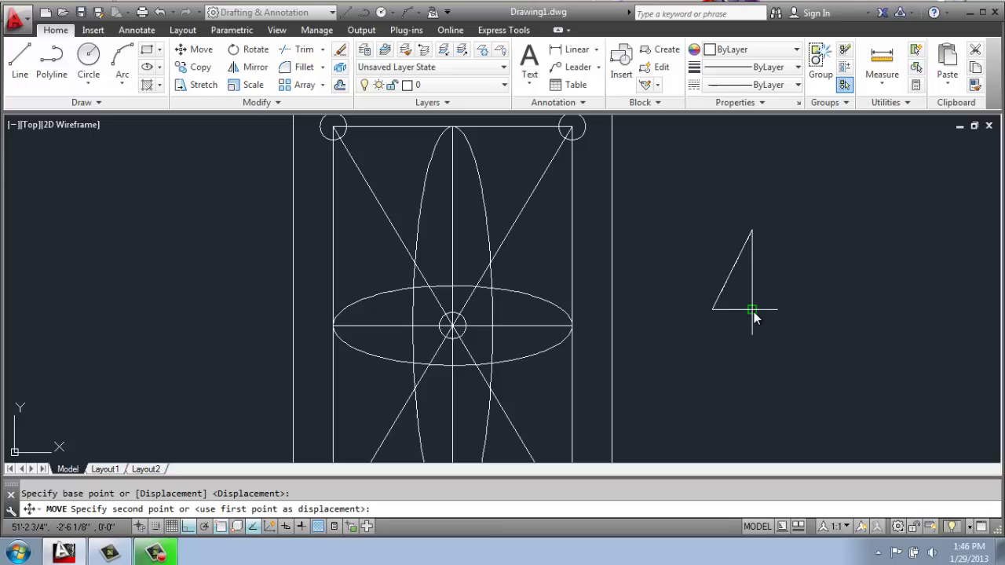
left_click(572, 327)
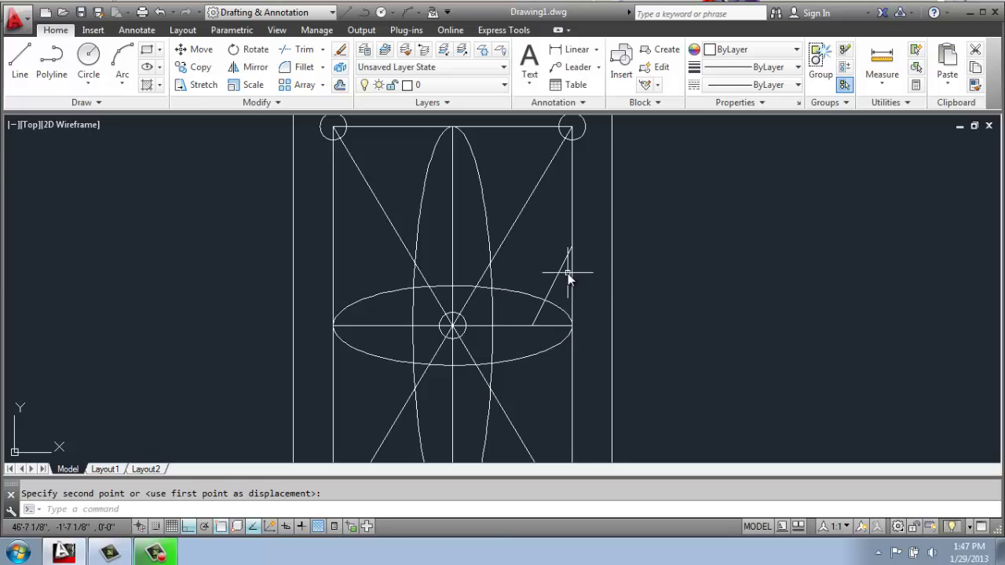
Step: Move the triangle 12 inches straight up along the inner rectangle's right side
left_click(585, 235)
key("Return")
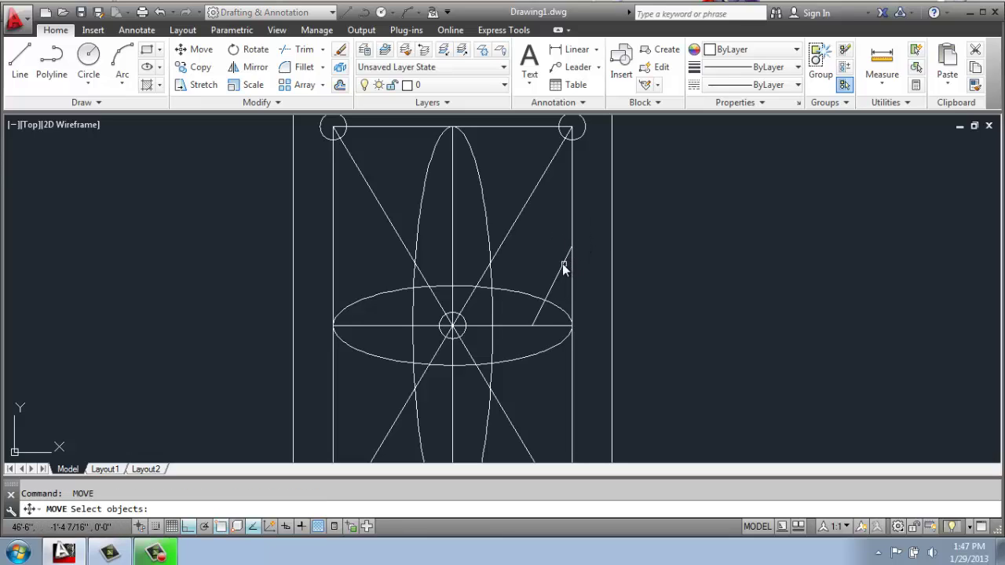
left_click(563, 265)
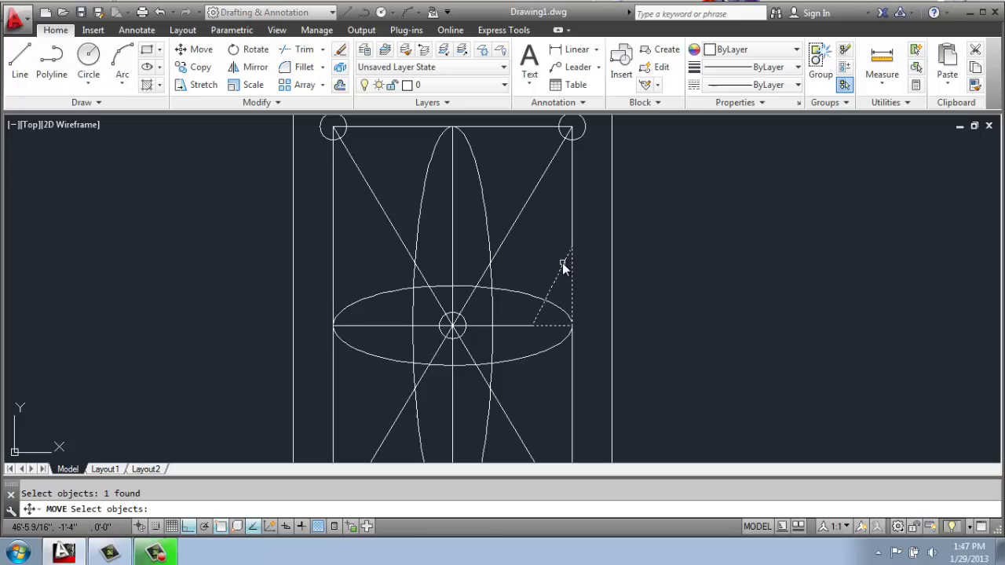
key("Return")
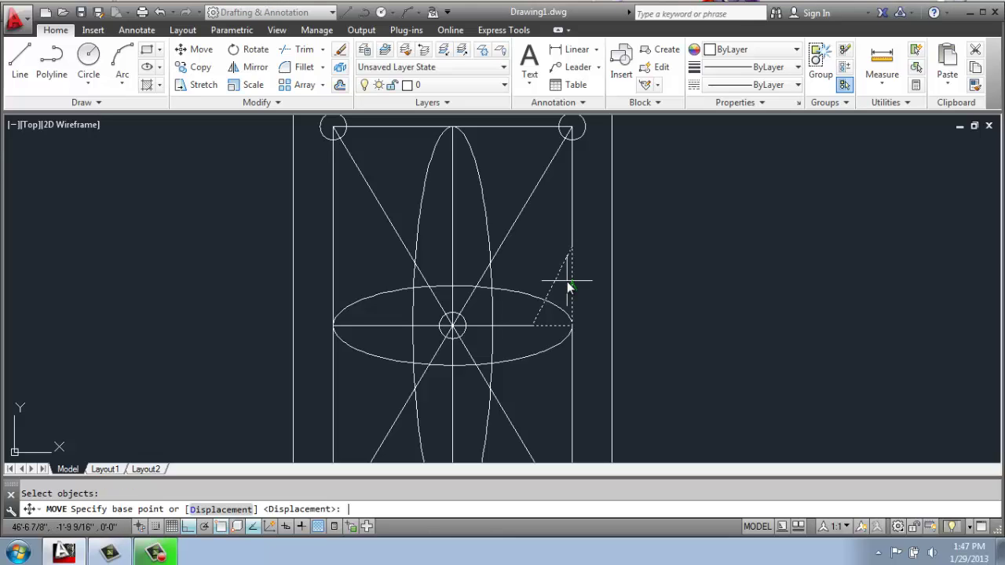
left_click(572, 326)
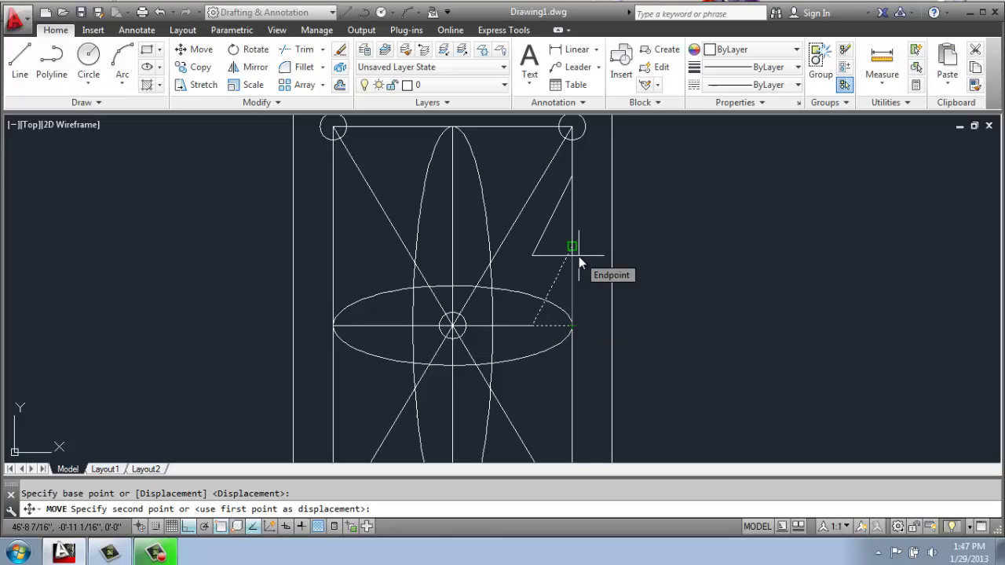
type("12")
key("Return")
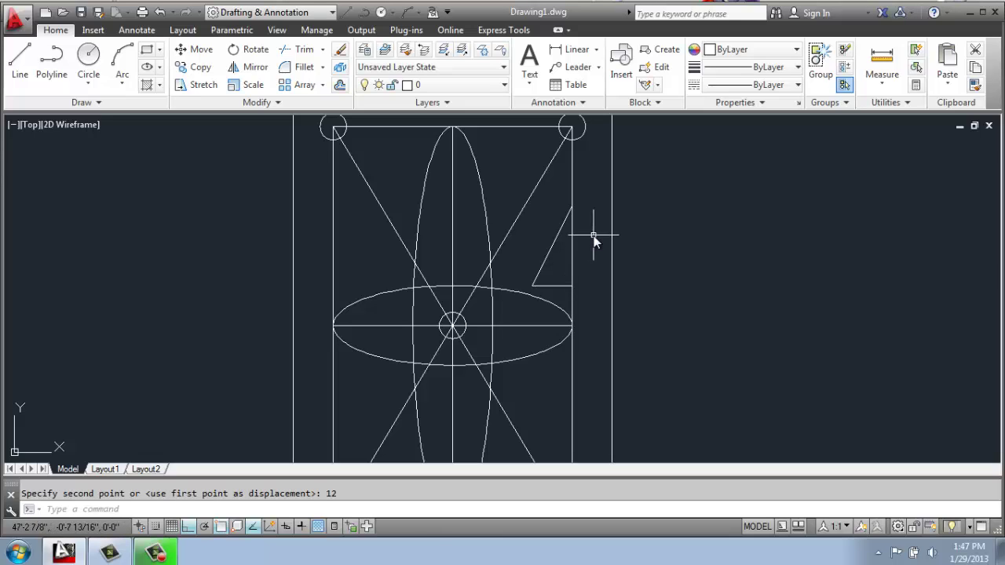
Step: Move the triangle 4 inches left, away from the inner rectangle's right side
type("m")
key("Return")
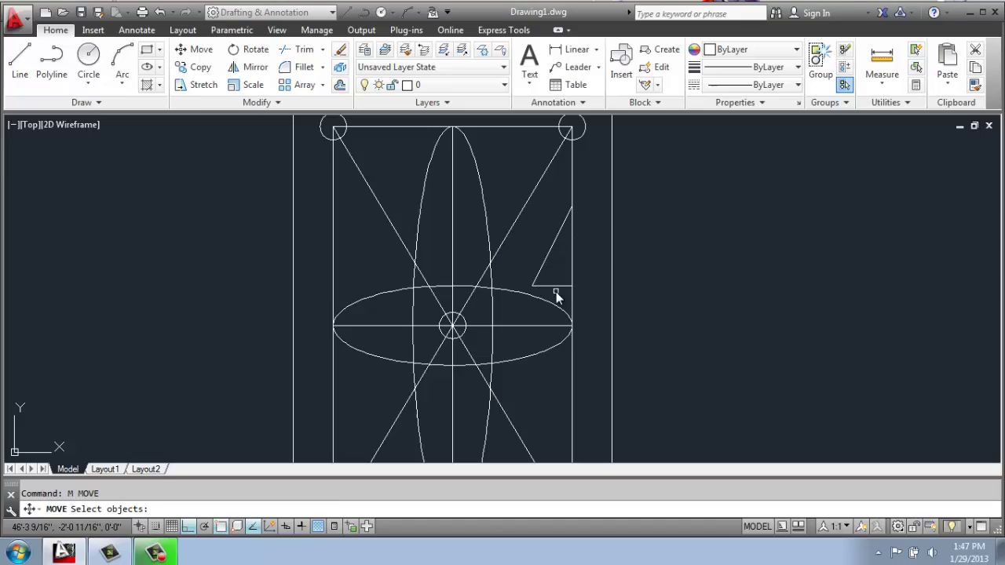
left_click(556, 288)
key("Return")
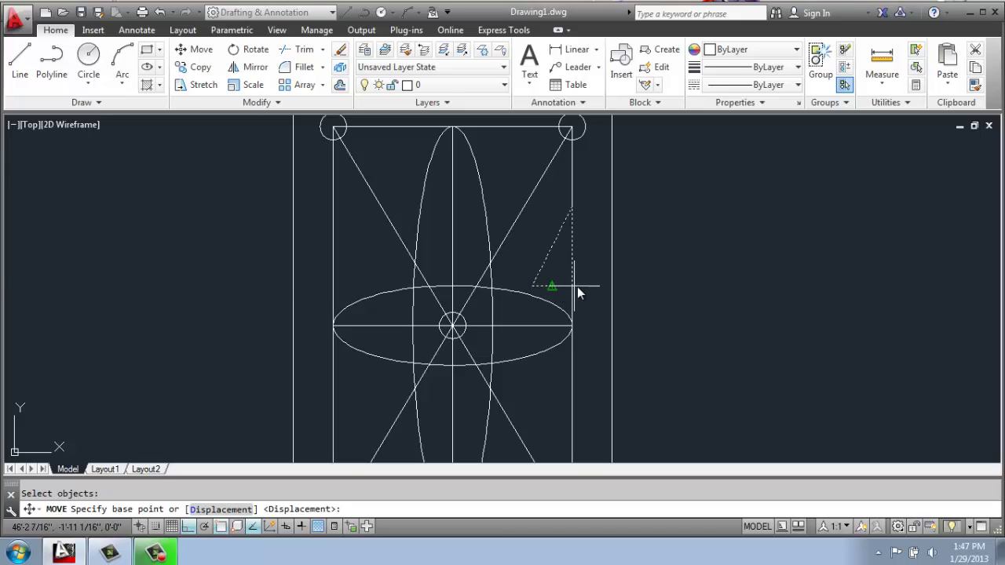
left_click(576, 290)
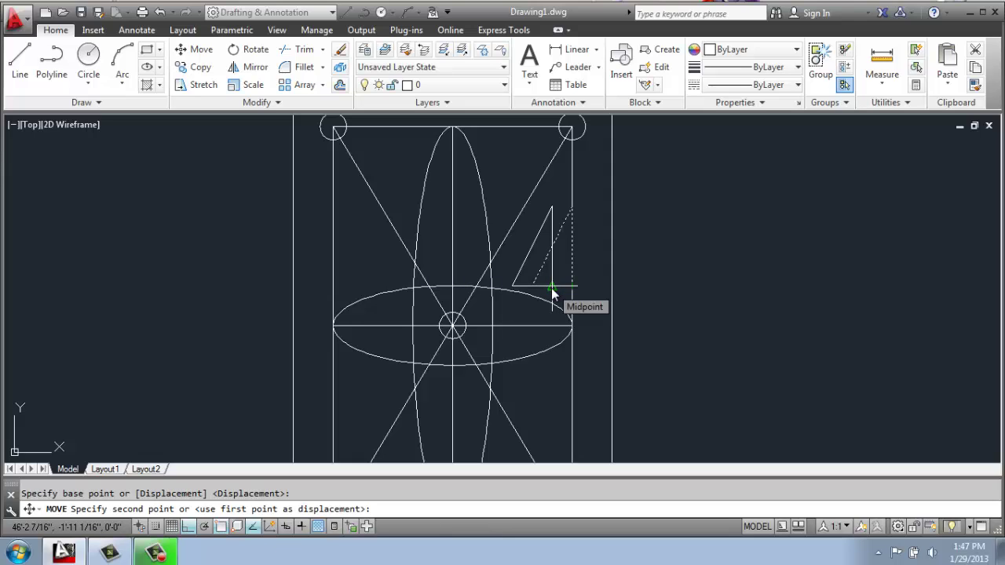
type("4")
key("Return")
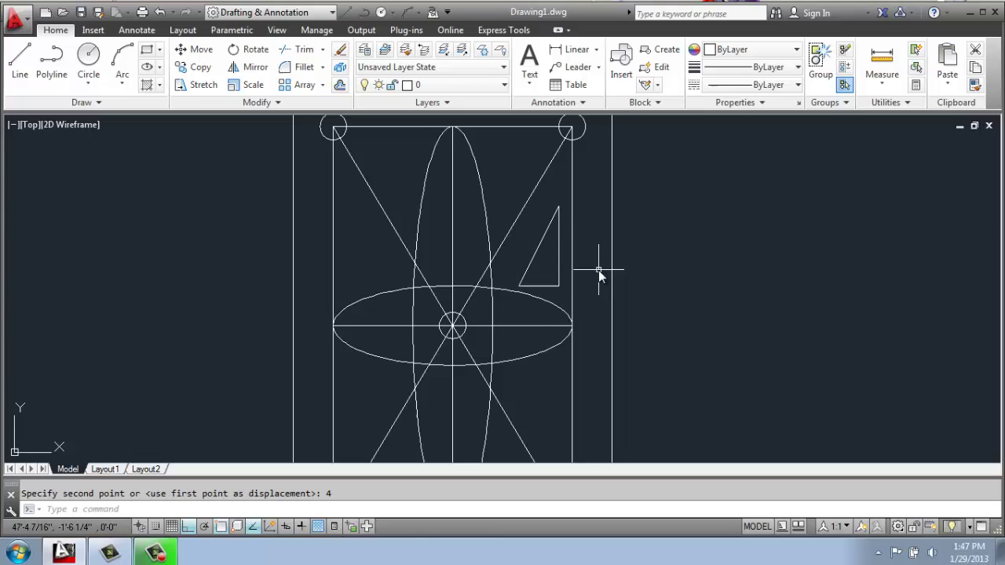
Step: Mirror the triangle across the pattern's vertical centre line, keeping the source object
scroll(598, 270, "down", 4)
mouse_move(602, 270)
middle_mouse_down()
mouse_move(614, 251)
mouse_move(623, 272)
mouse_move(635, 269)
middle_mouse_up()
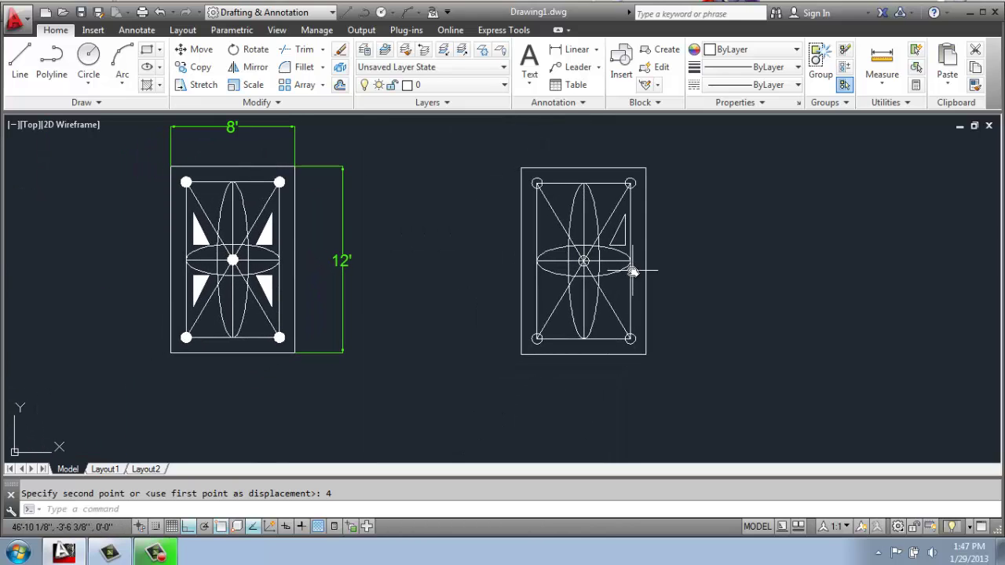
scroll(632, 271, "up", 2)
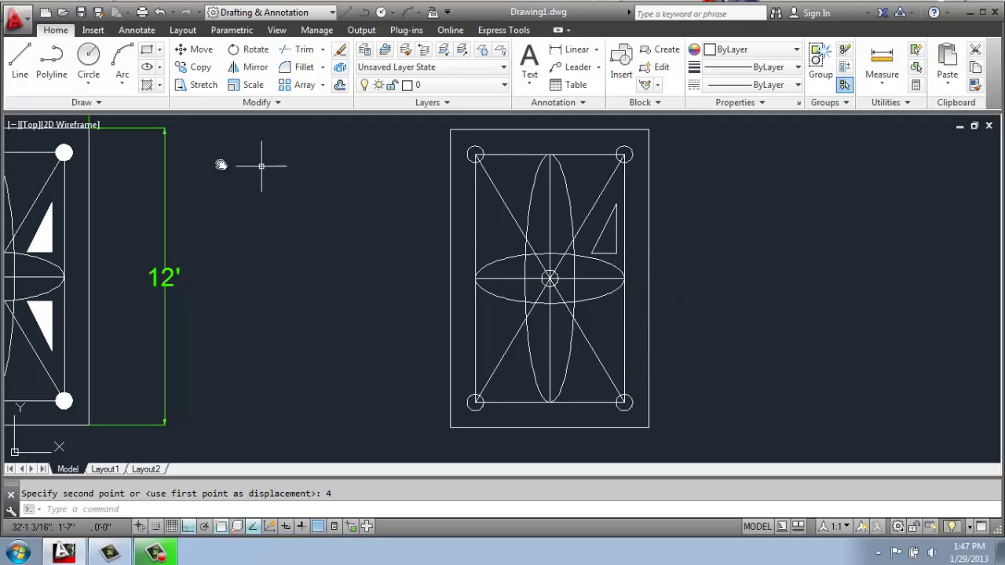
left_click(267, 69)
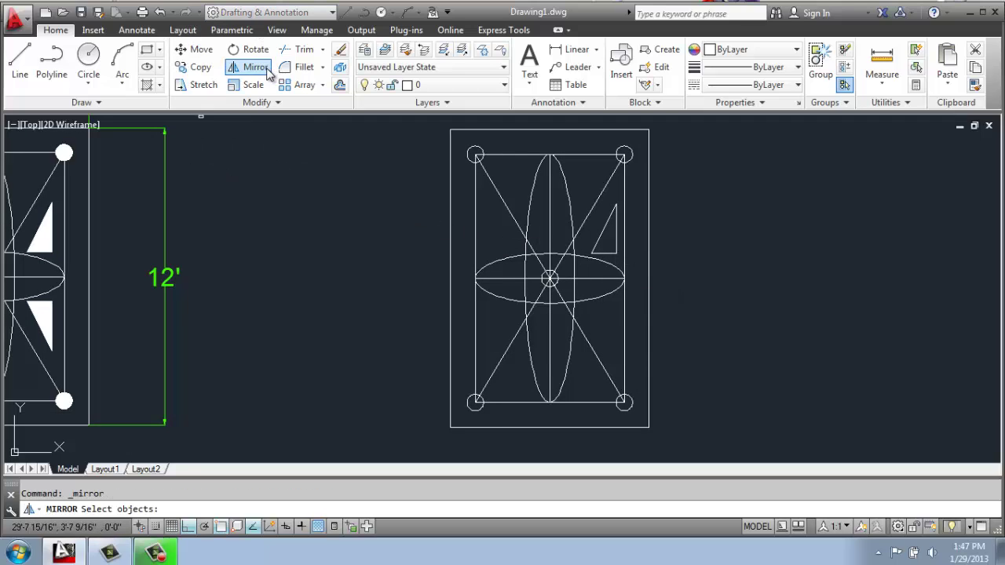
left_click(616, 210)
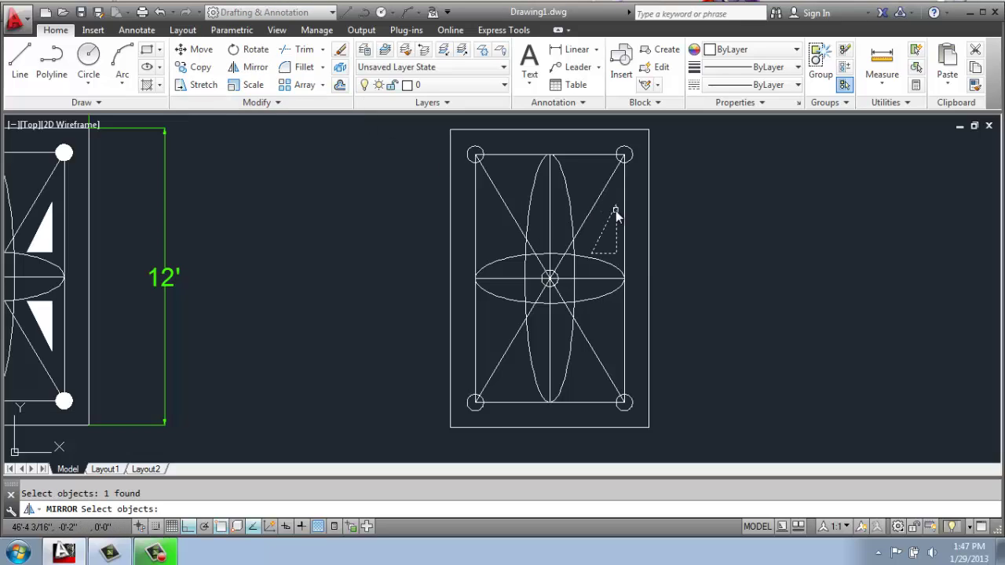
key("Return")
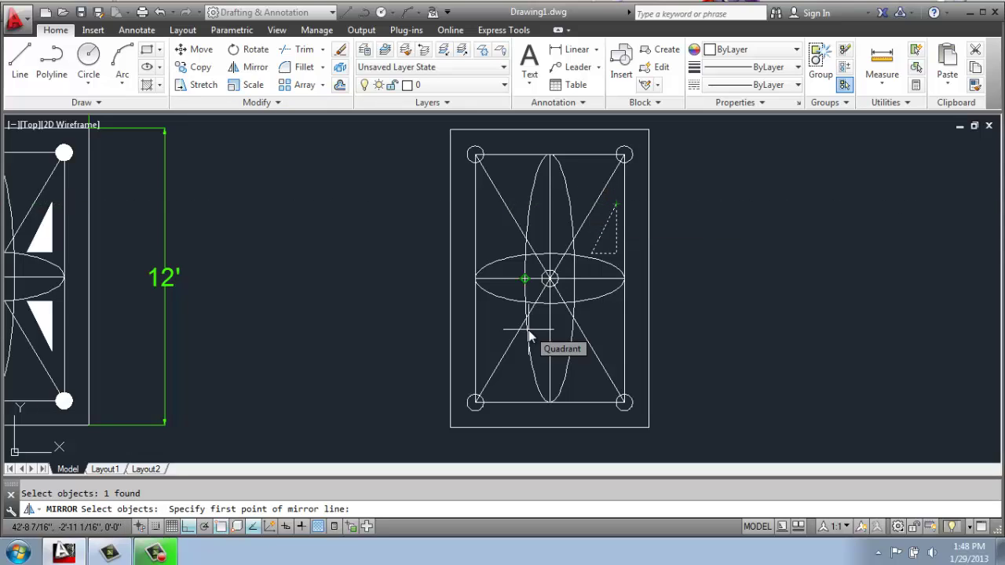
left_click(552, 158)
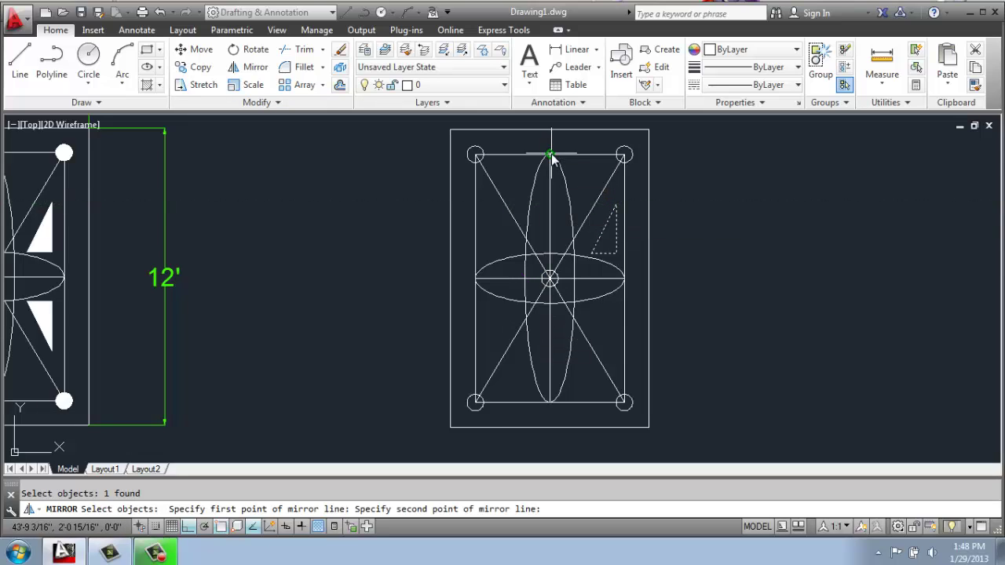
left_click(549, 407)
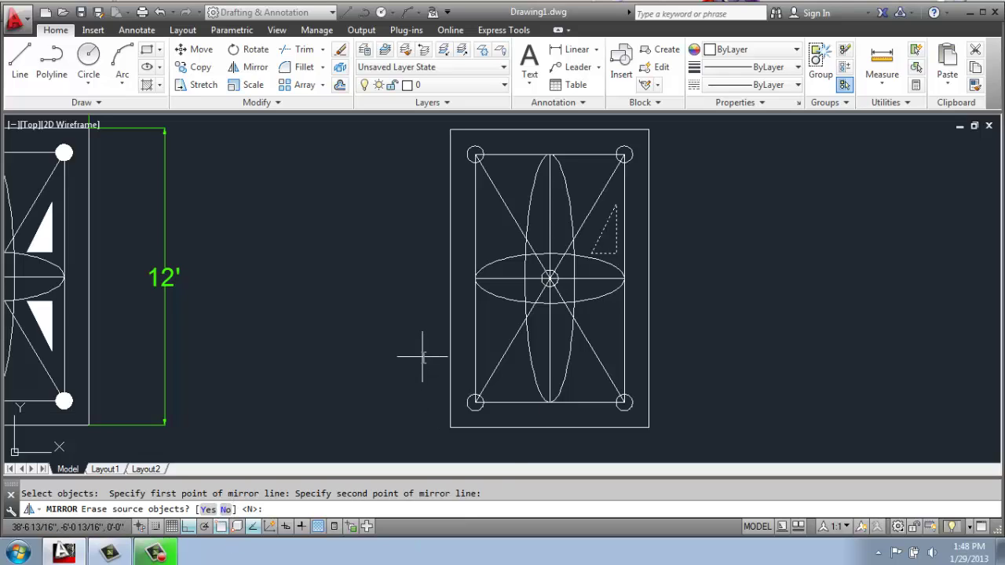
key("Return")
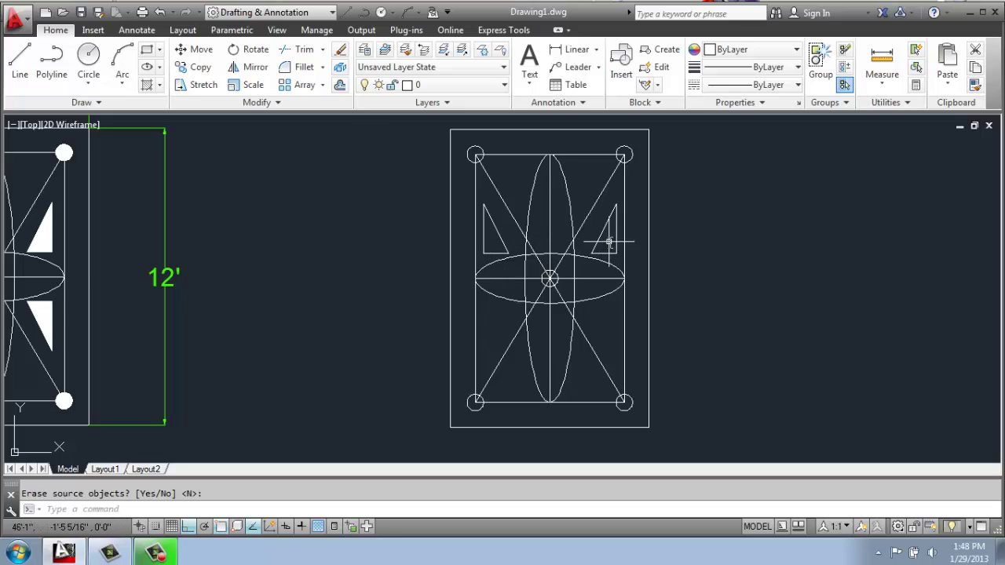
Step: Mirror both upper triangles across the pattern's horizontal centre line, keeping the source objects
left_click(252, 67)
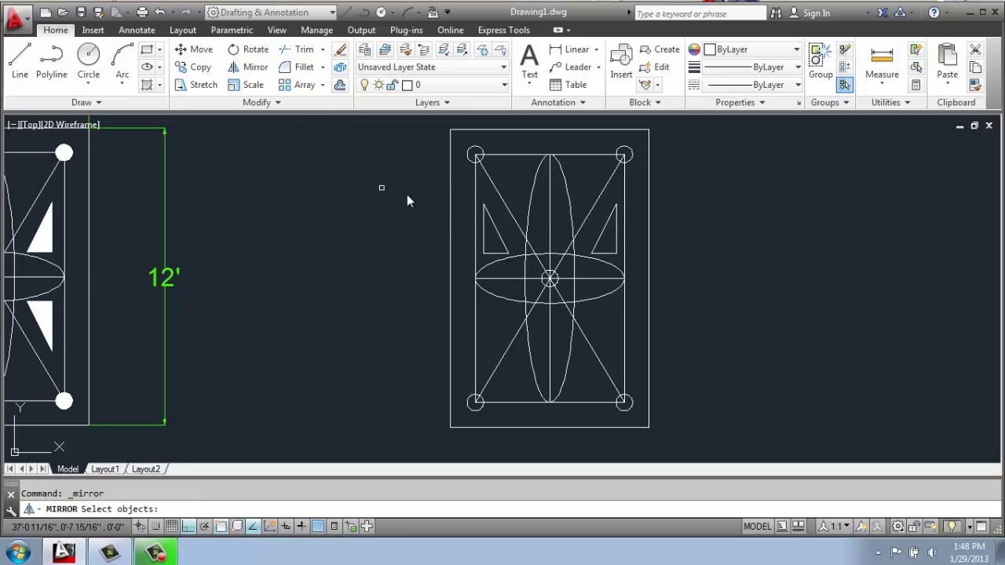
left_click(490, 213)
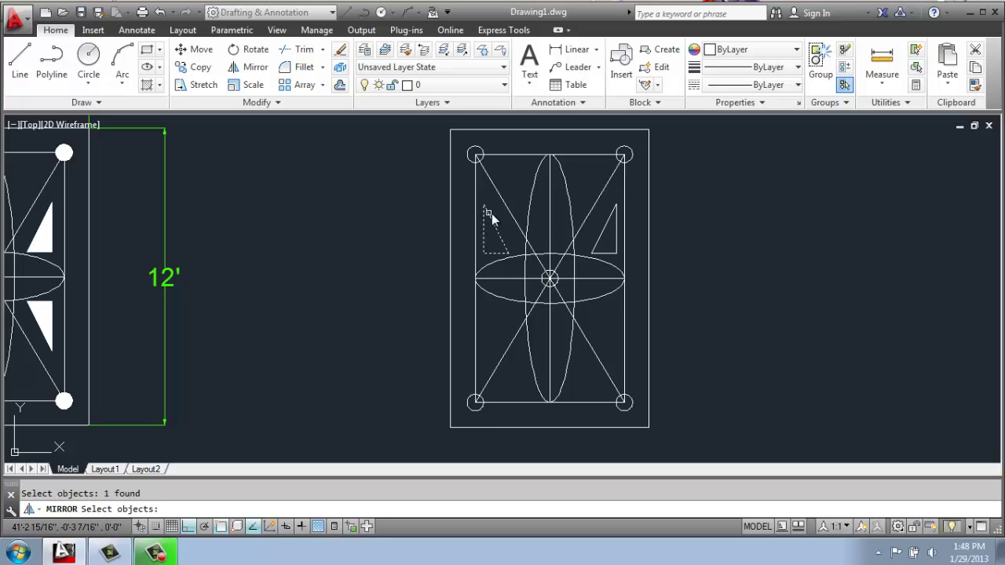
left_click(607, 220)
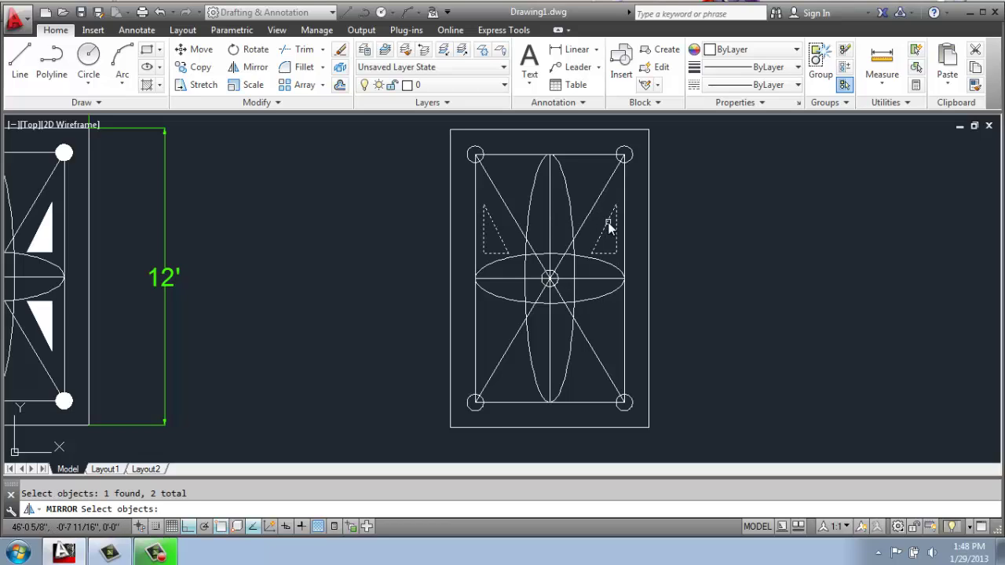
key("Return")
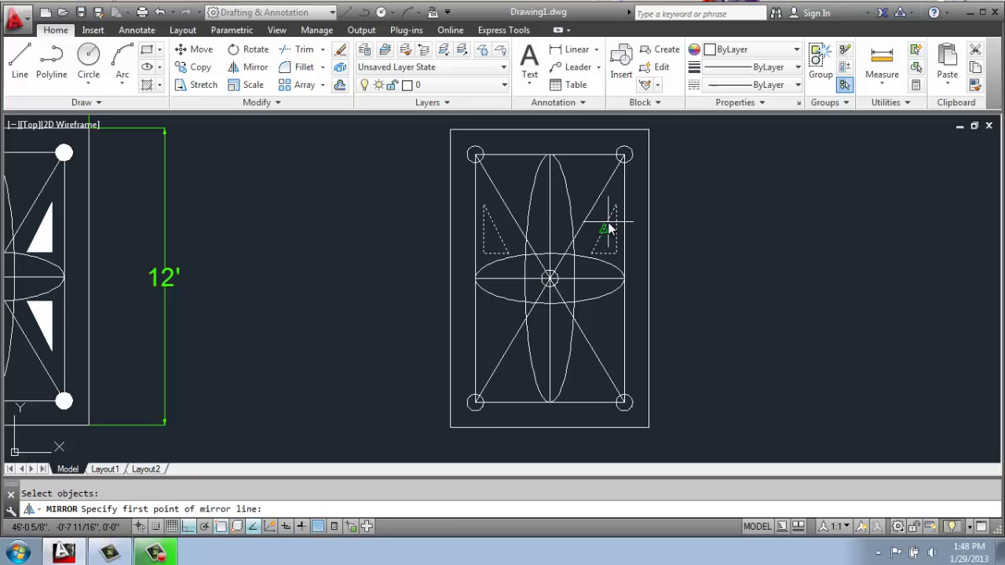
left_click(476, 279)
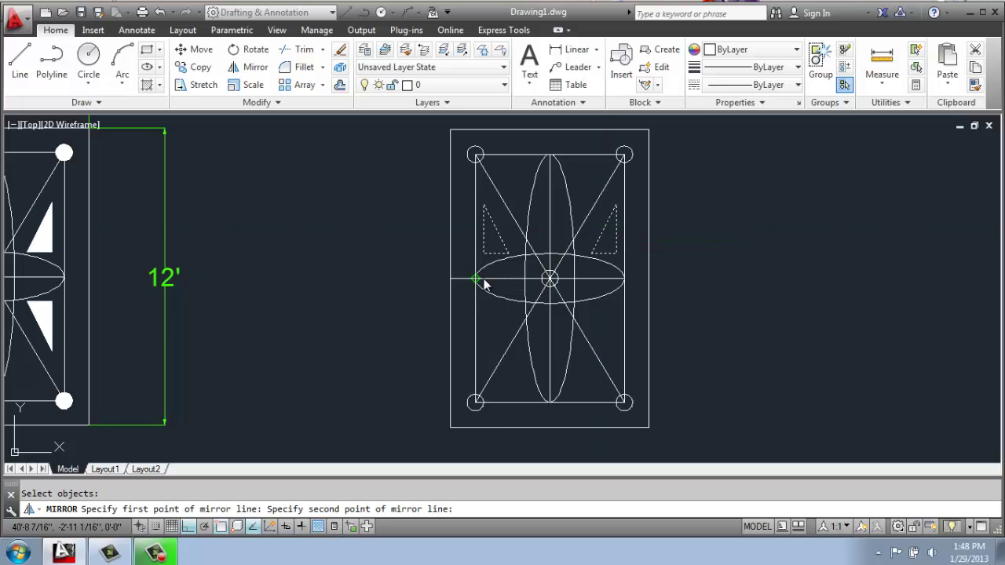
left_click(628, 284)
key("Return")
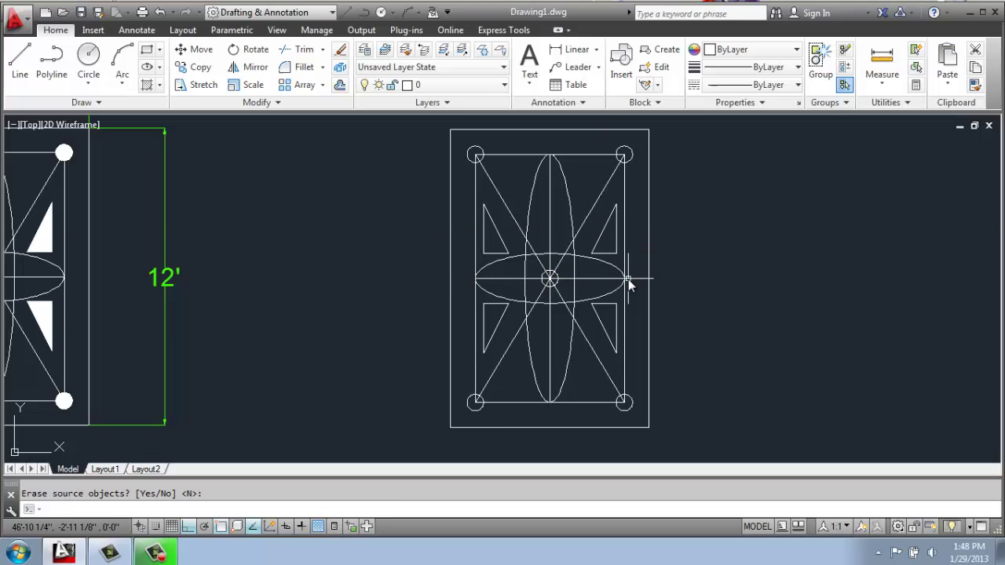
Step: Start a solid hatch and preview internal-point filling around the new pattern's upper-left circle
mouse_move(714, 267)
middle_mouse_down()
mouse_move(909, 260)
mouse_move(923, 270)
mouse_move(911, 270)
middle_mouse_up()
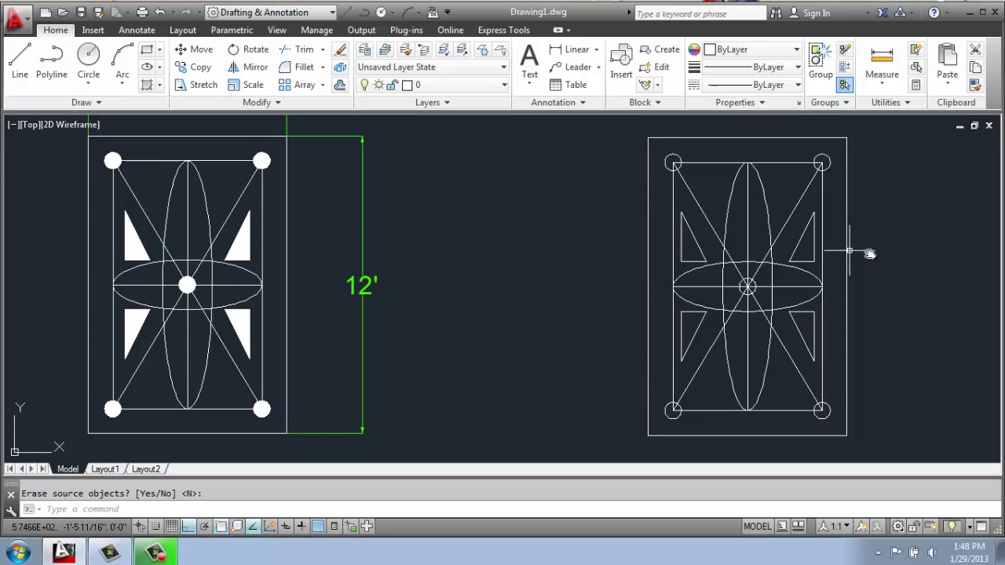
middle_click_drag(905, 257, 829, 253)
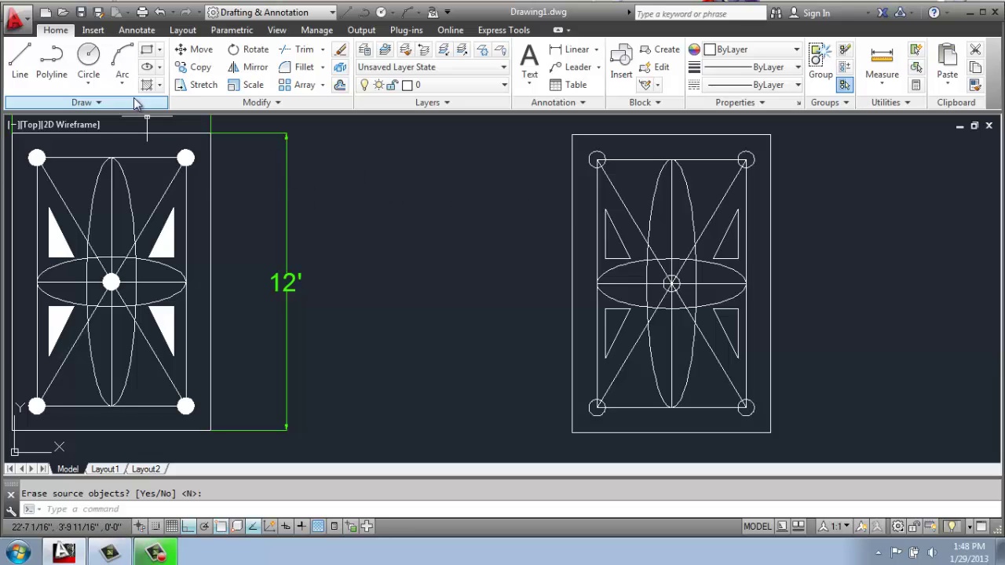
left_click(161, 86)
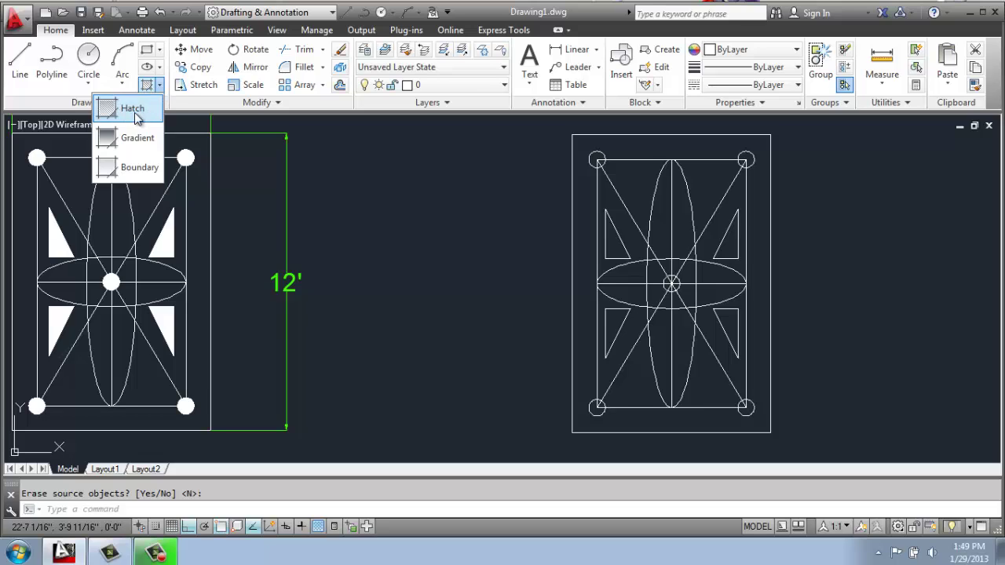
left_click(132, 109)
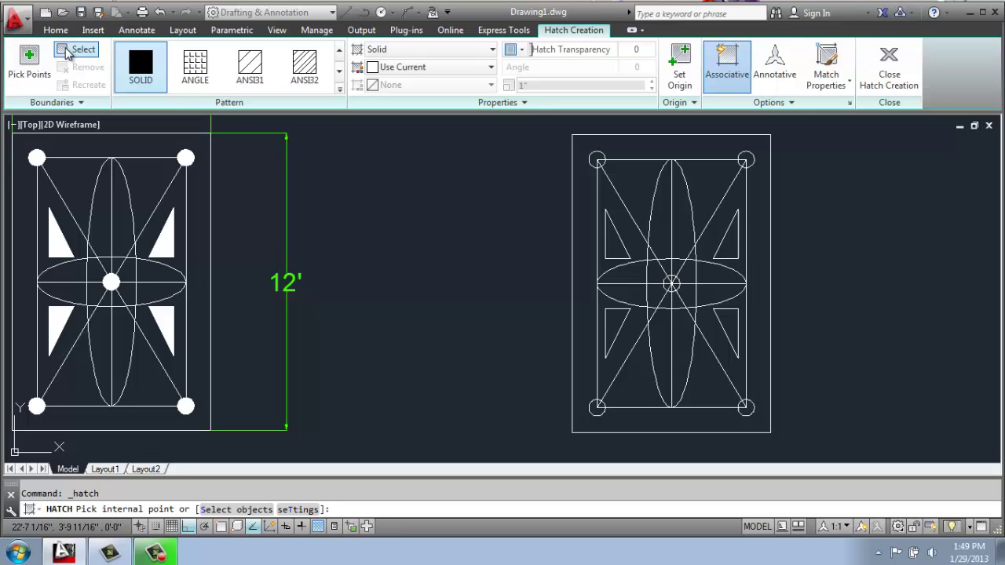
left_click(27, 63)
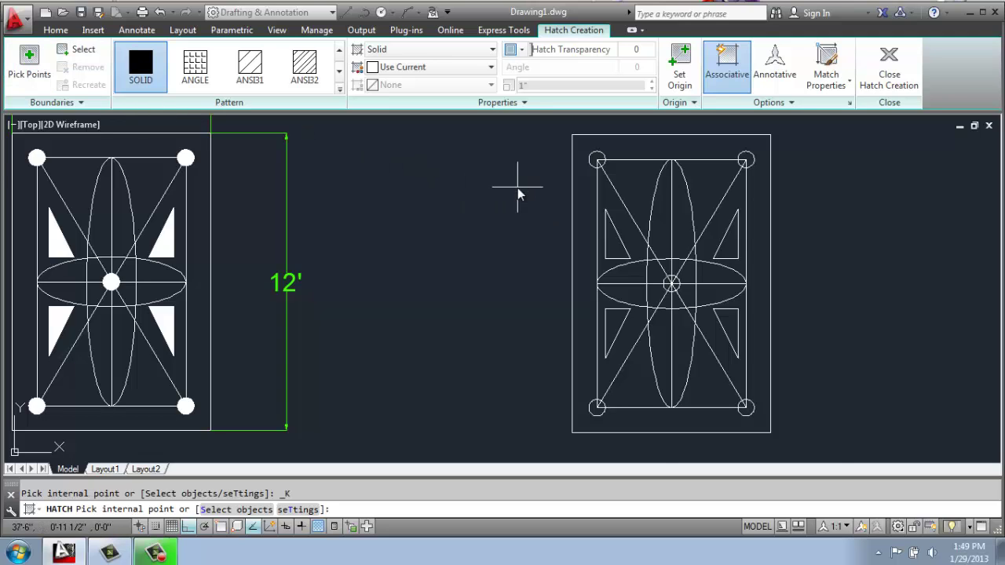
scroll(514, 188, "up", 2)
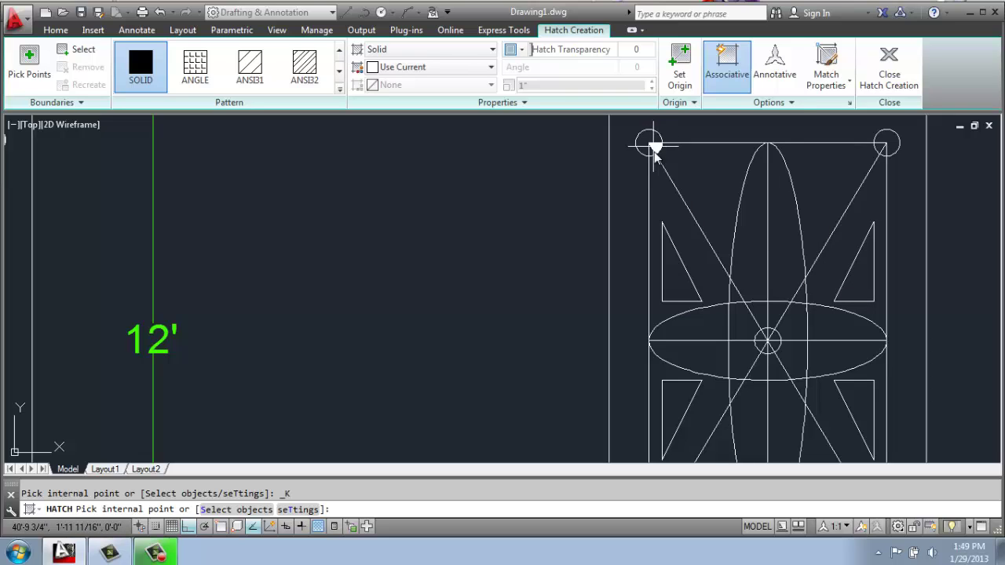
scroll(652, 150, "down", 2)
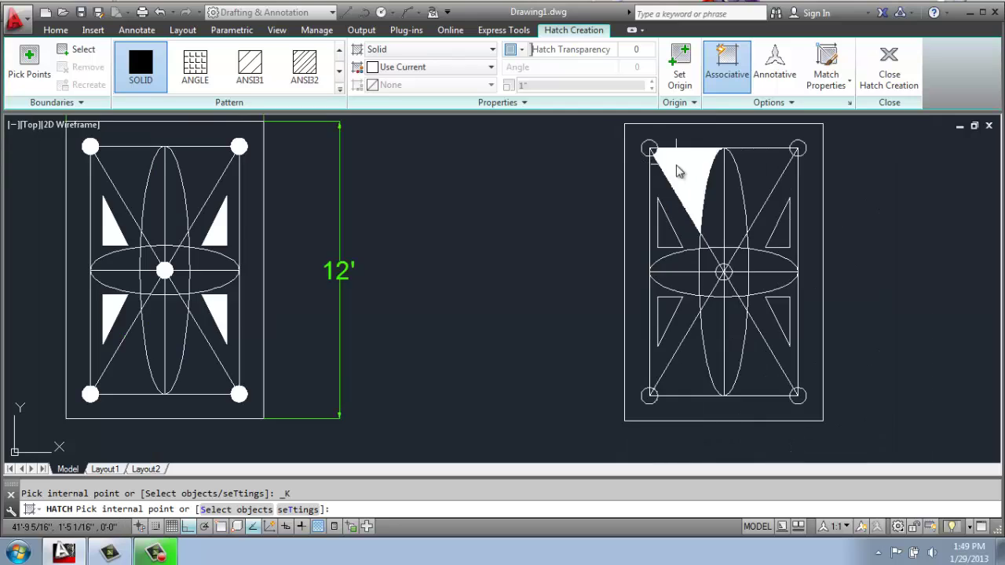
middle_click_drag(680, 172, 575, 192)
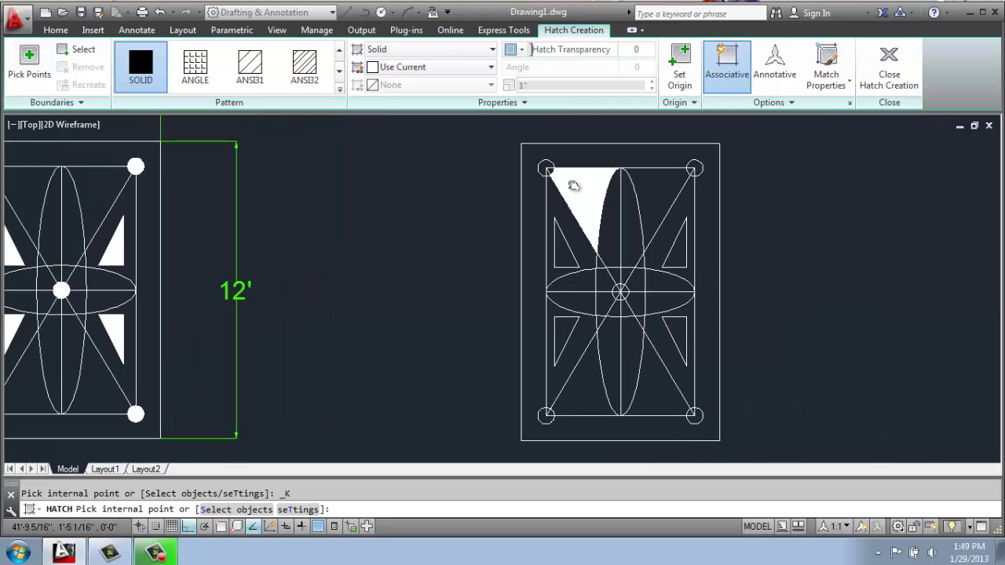
Step: Switch the hatch to object selection and solid-fill the four corner circles, the centre circle and the four triangles
left_click(75, 50)
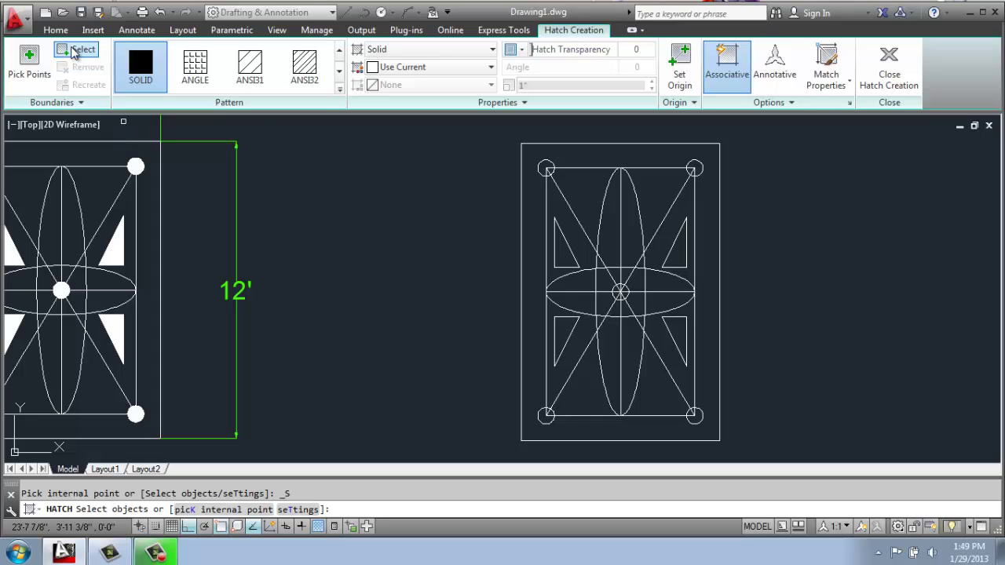
left_click(552, 169)
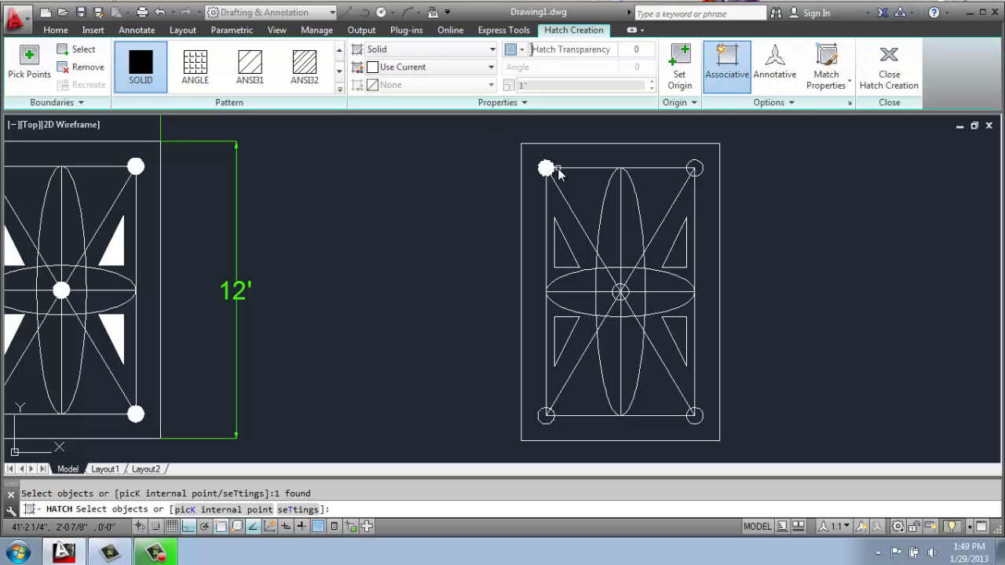
left_click(704, 173)
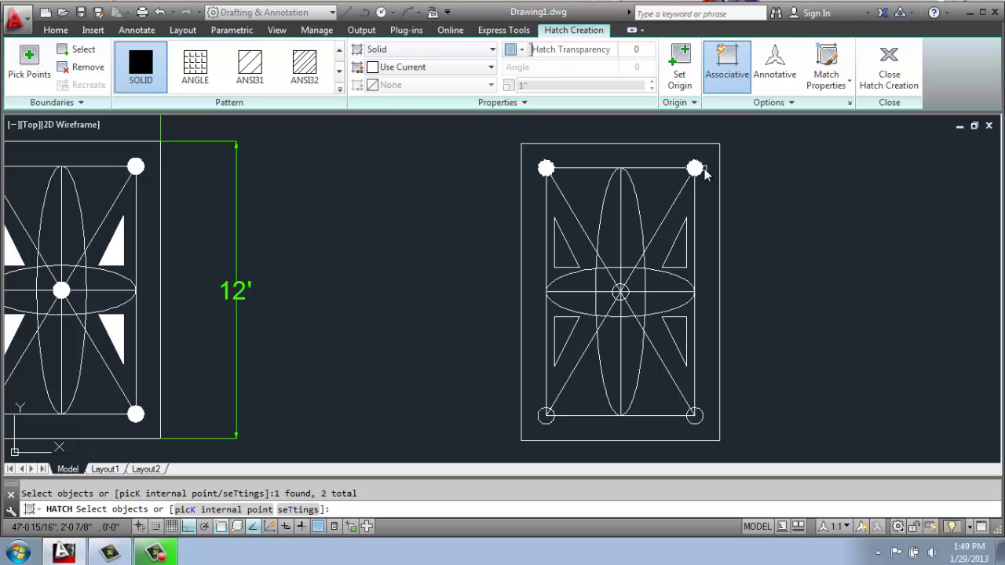
left_click(578, 269)
left_click(621, 289)
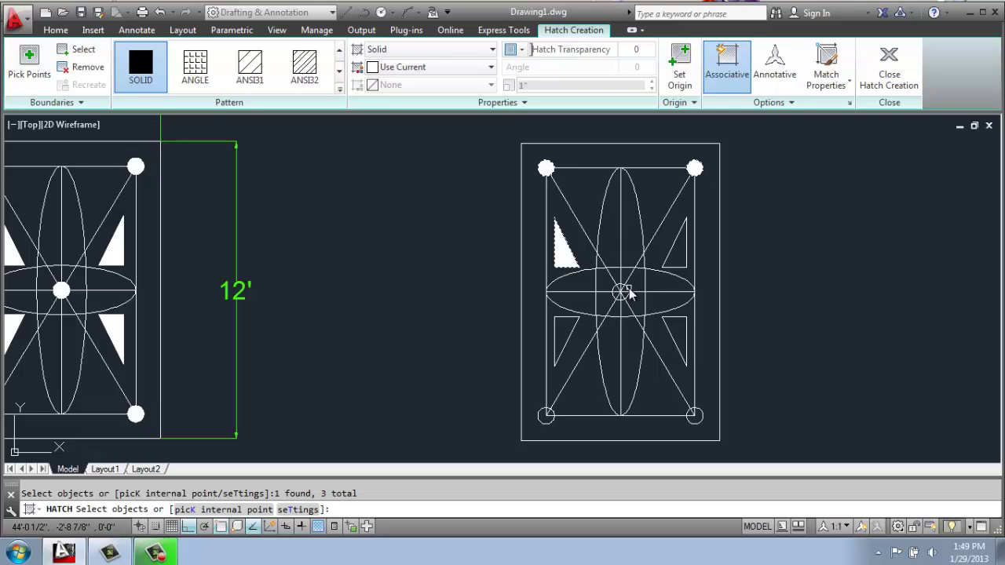
left_click(682, 268)
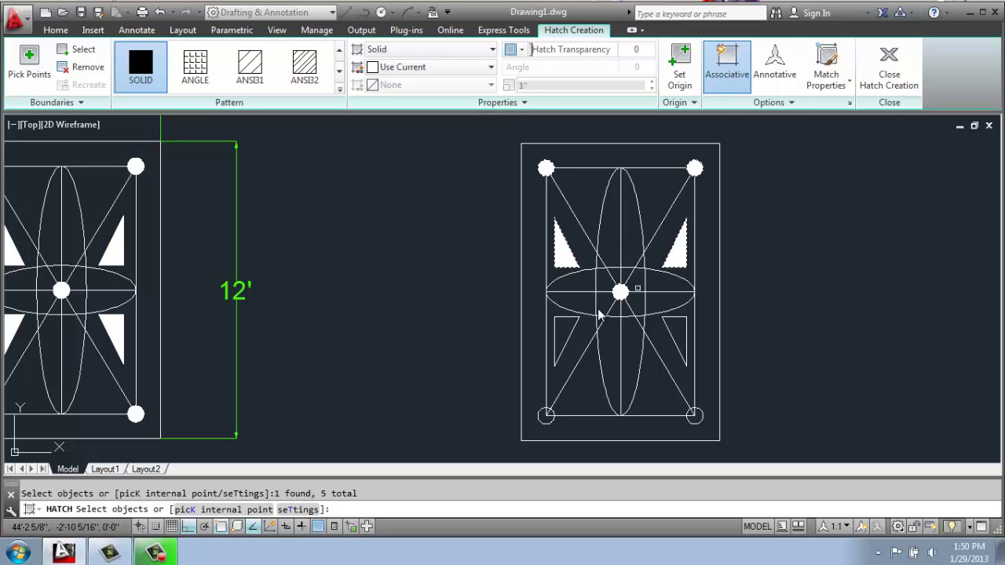
left_click(565, 322)
left_click(667, 323)
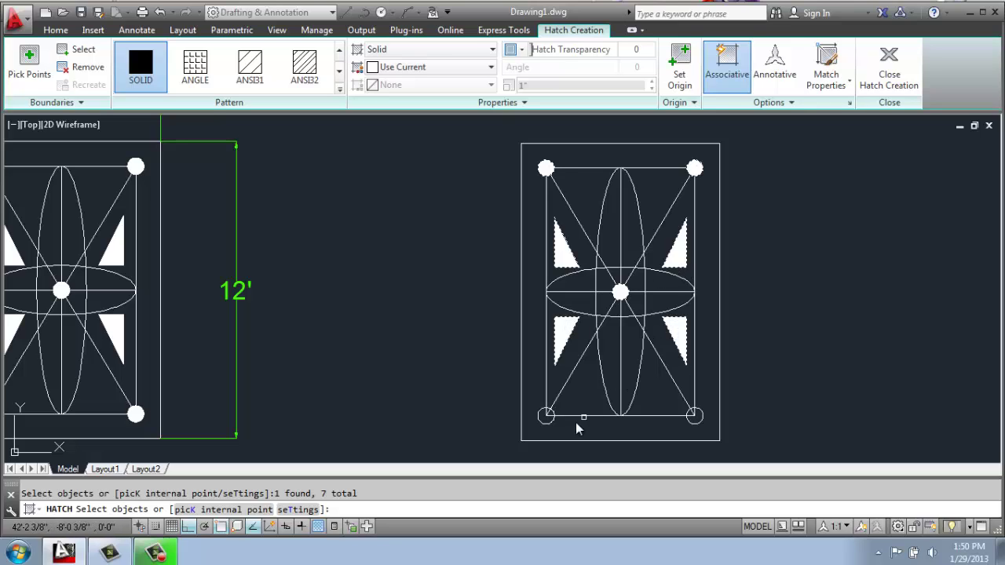
left_click(545, 421)
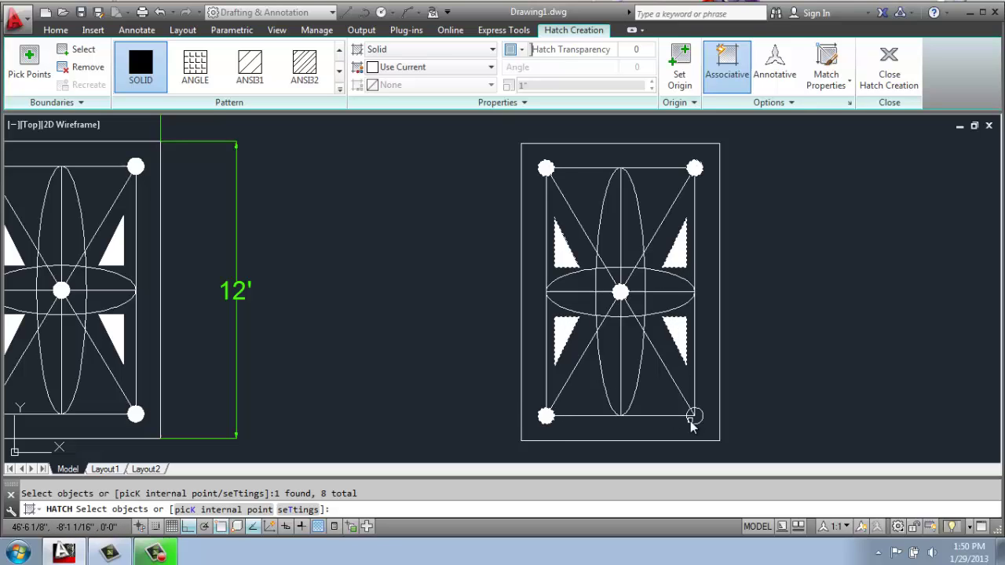
left_click(694, 419)
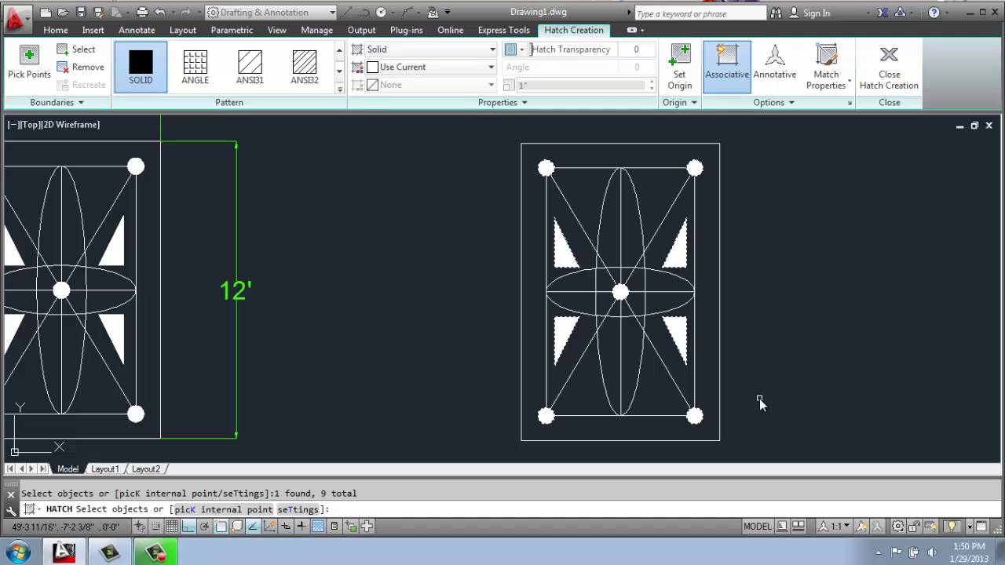
key("Return")
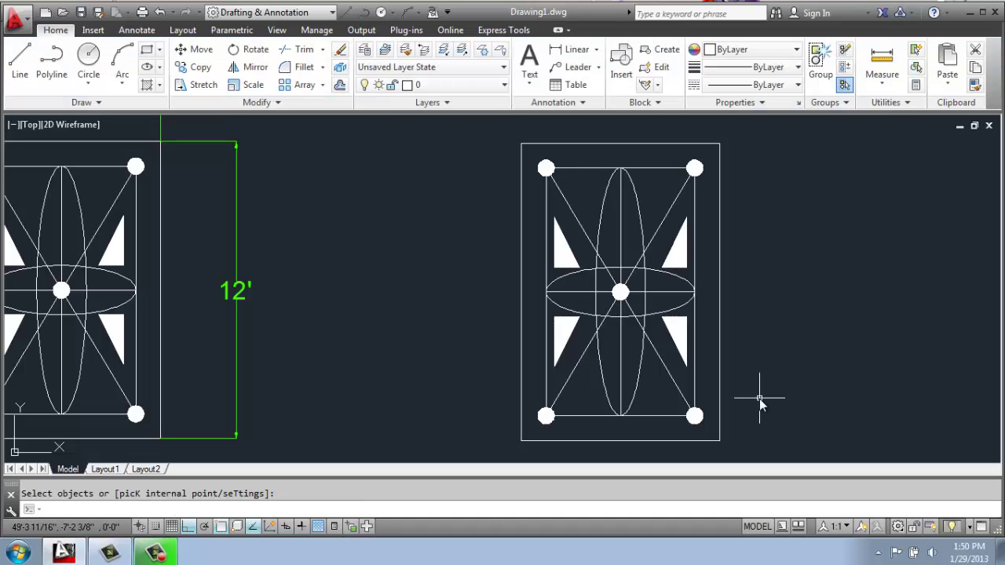
Step: Erase the shared solid hatch from the new pattern's circles and triangles and undo the erasure
scroll(758, 393, "down", 2)
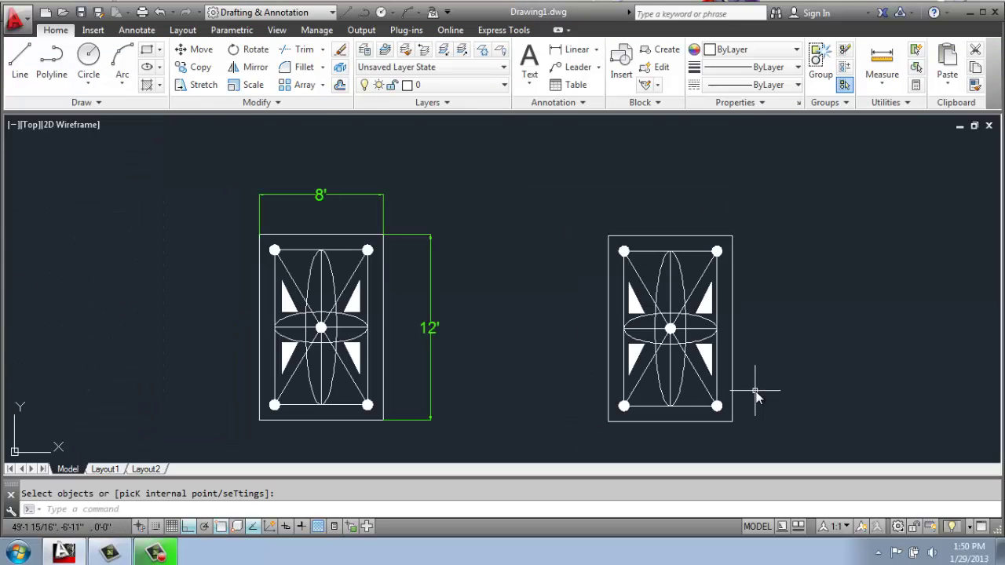
middle_click_drag(768, 381, 761, 360)
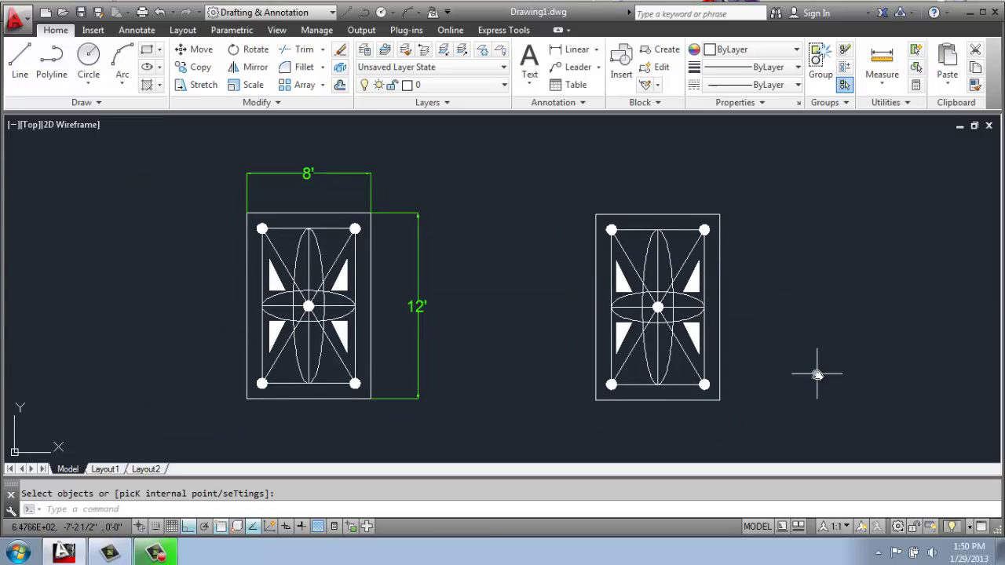
scroll(817, 370, "up", 2)
left_click(619, 304)
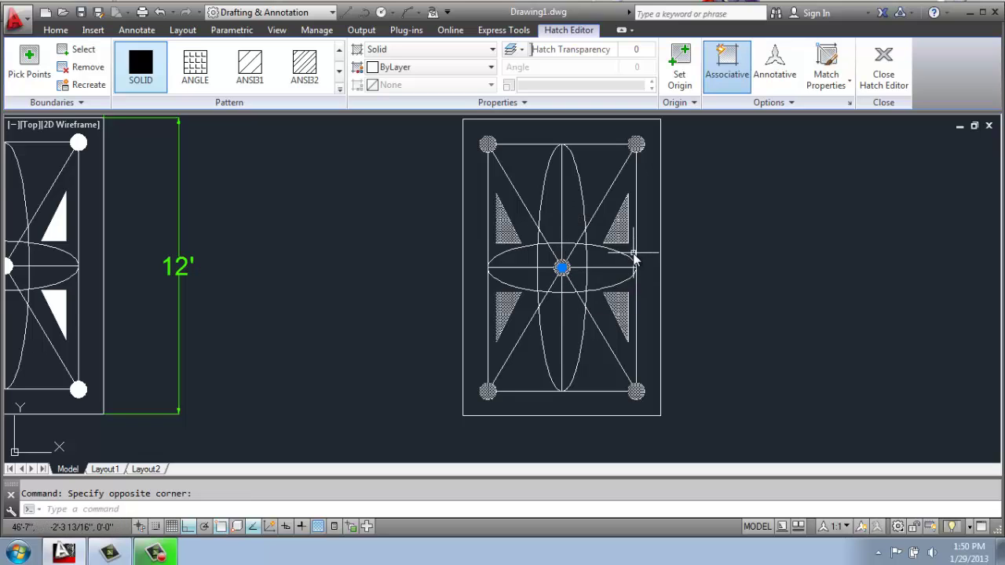
key("Delete")
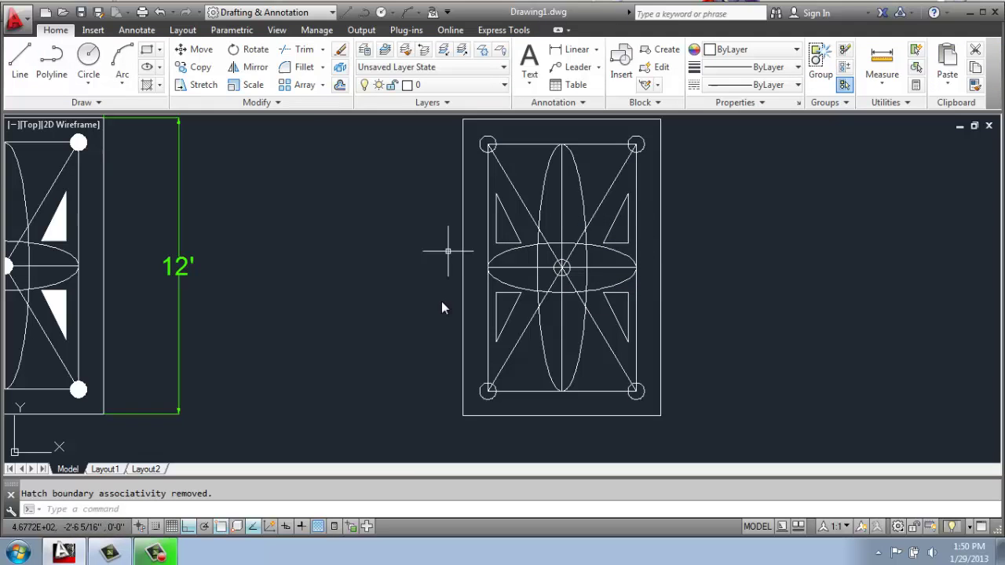
key("ctrl+z")
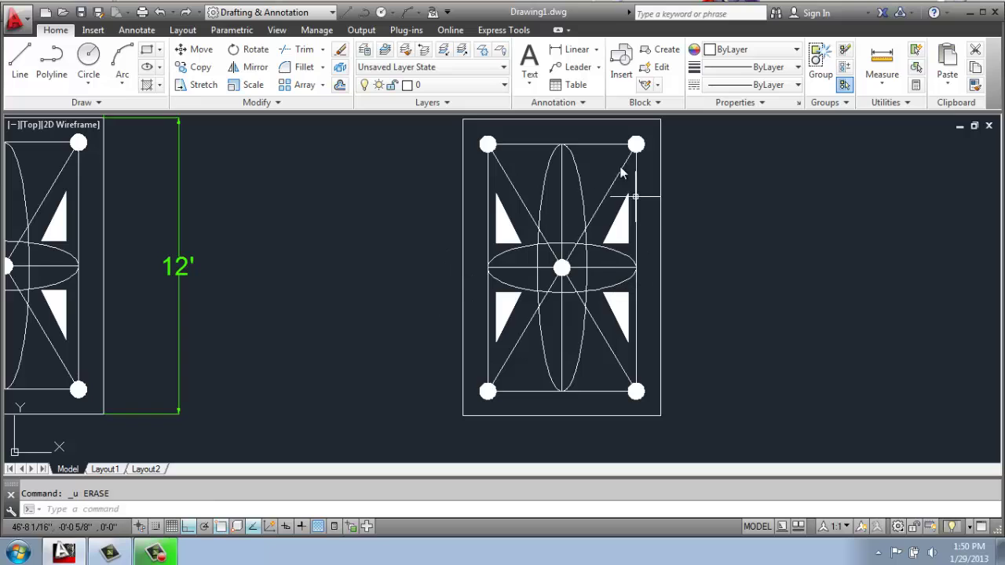
scroll(662, 288, "down", 2)
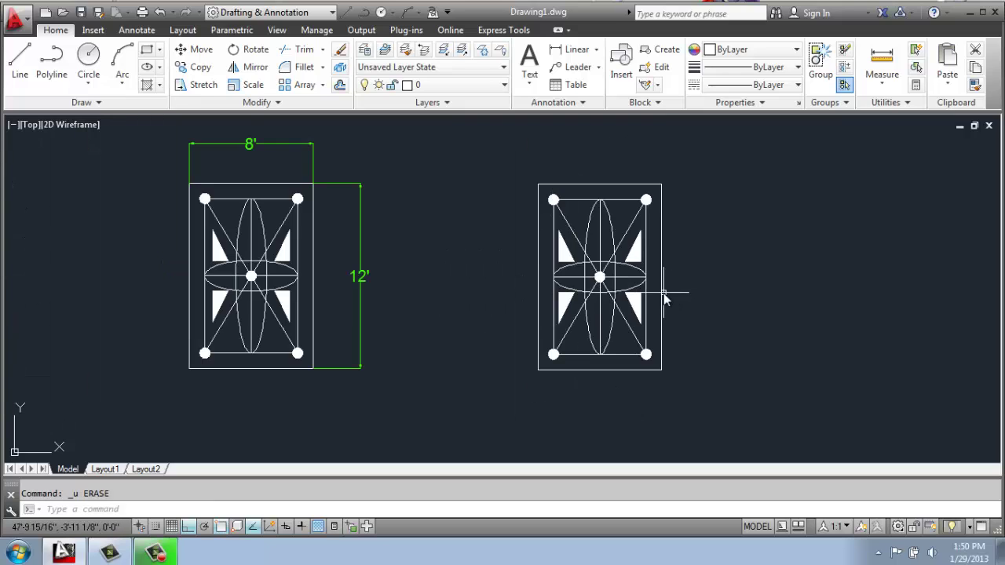
middle_click_drag(662, 287, 760, 294)
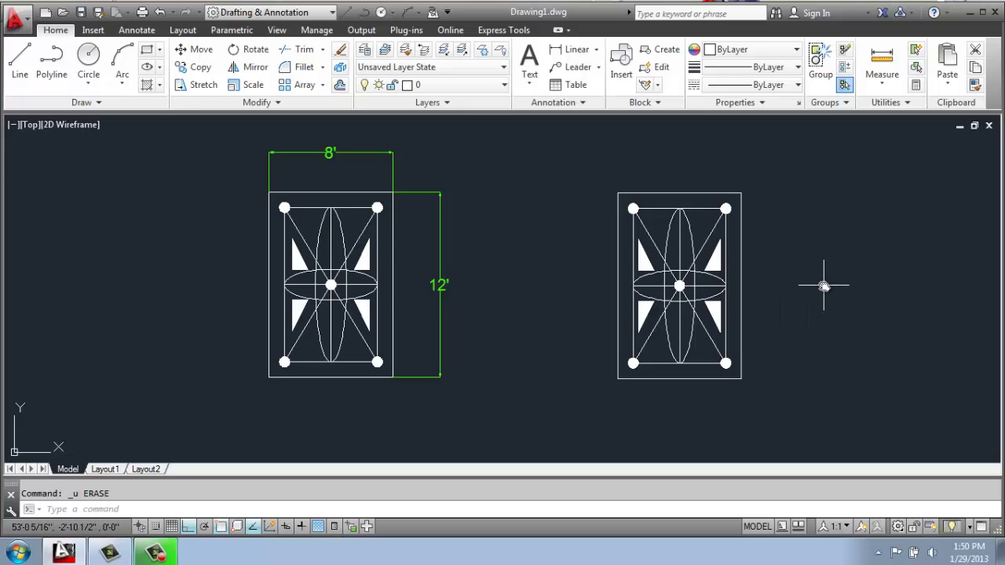